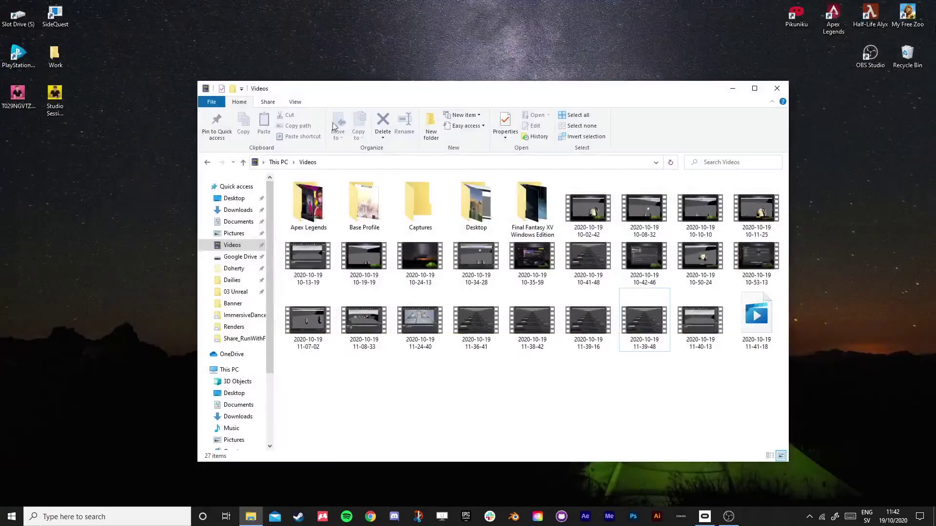
Close the Videos folder window and launch Unreal Engine 4.25.1 from the Epic Games Launcher.
{"action": "left_click", "coordinate": [777, 88]}
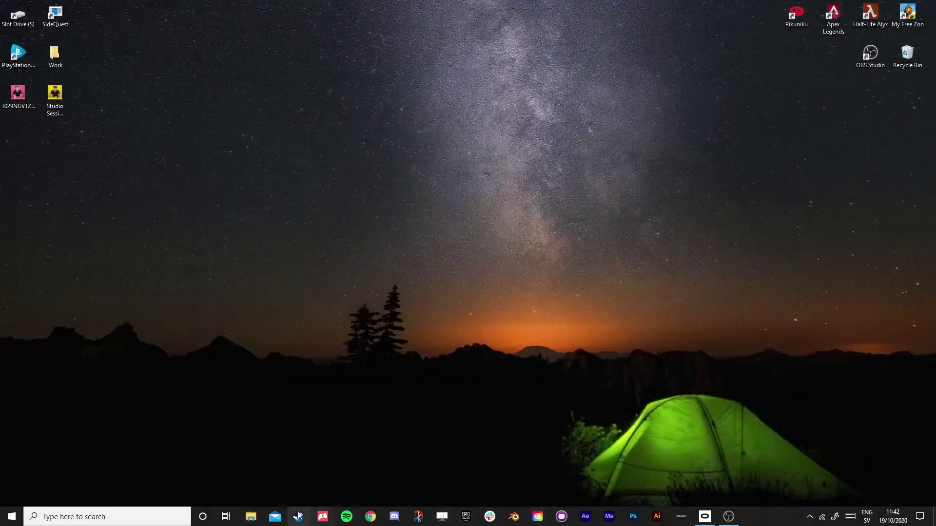
{"action": "left_click", "coordinate": [466, 517]}
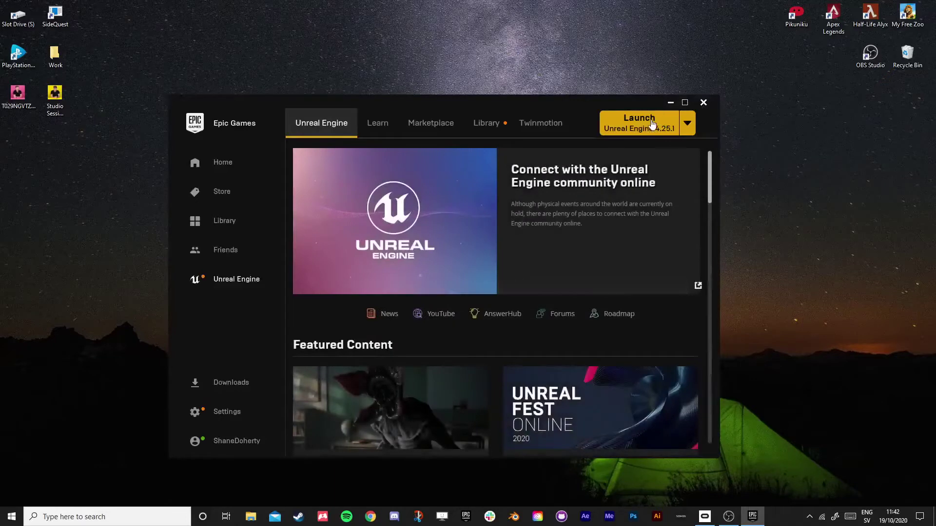
{"action": "left_click", "coordinate": [651, 125]}
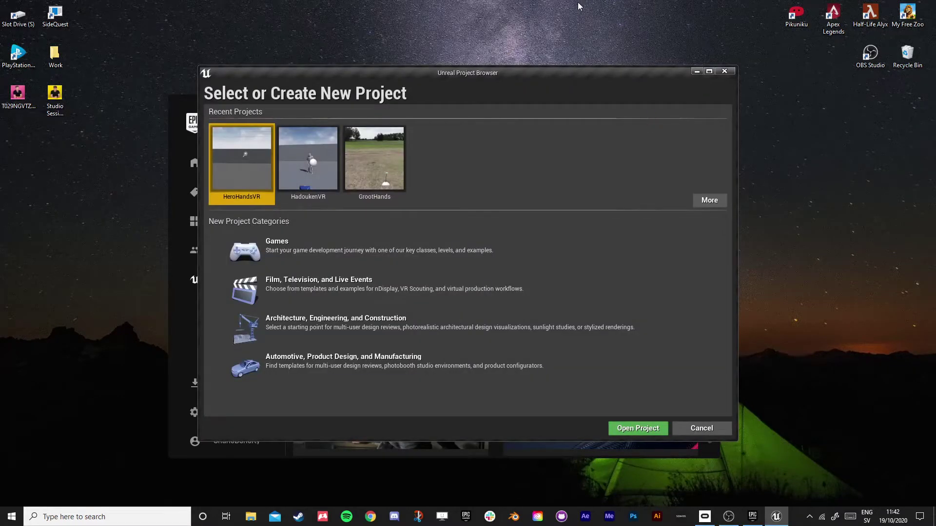
Start a new project in the Games category based on the Virtual Reality template.
{"action": "left_click", "coordinate": [379, 249]}
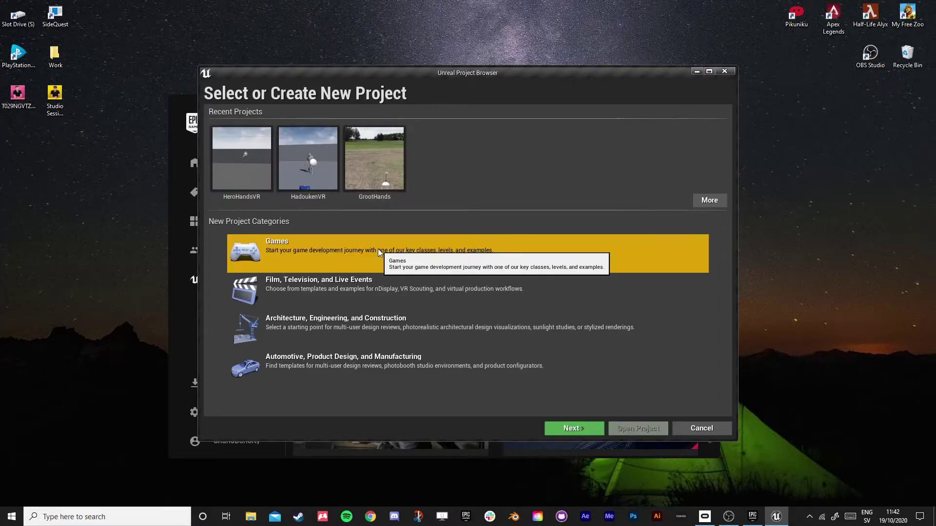
{"action": "left_click", "coordinate": [577, 428]}
{"action": "left_click", "coordinate": [417, 182]}
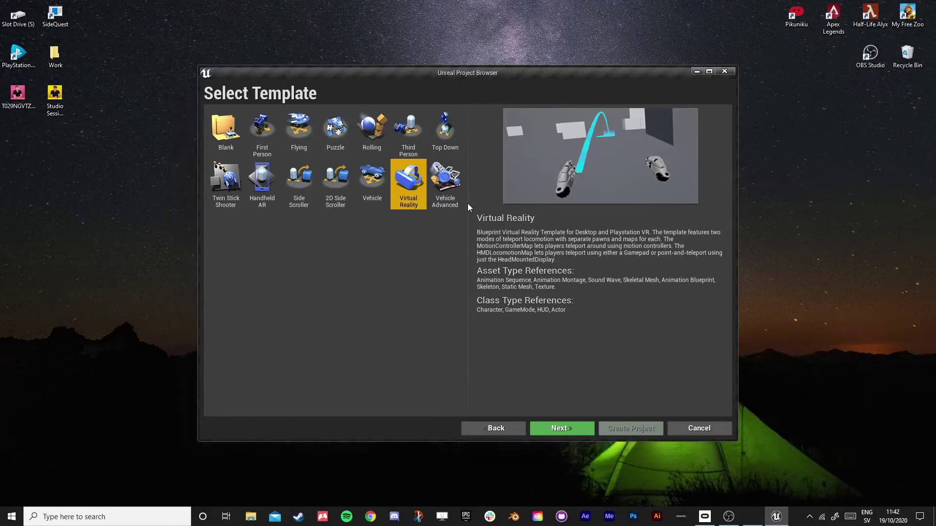
{"action": "left_click", "coordinate": [580, 430]}
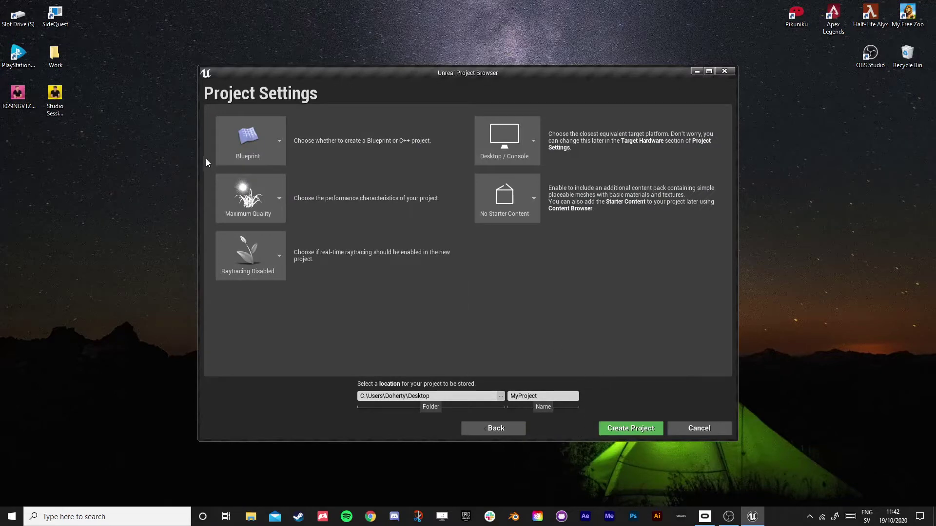
Set the project's performance to Scalable 3D or 2D and its target hardware to Mobile / Tablet.
{"action": "left_click", "coordinate": [262, 206]}
{"action": "left_click", "coordinate": [249, 303]}
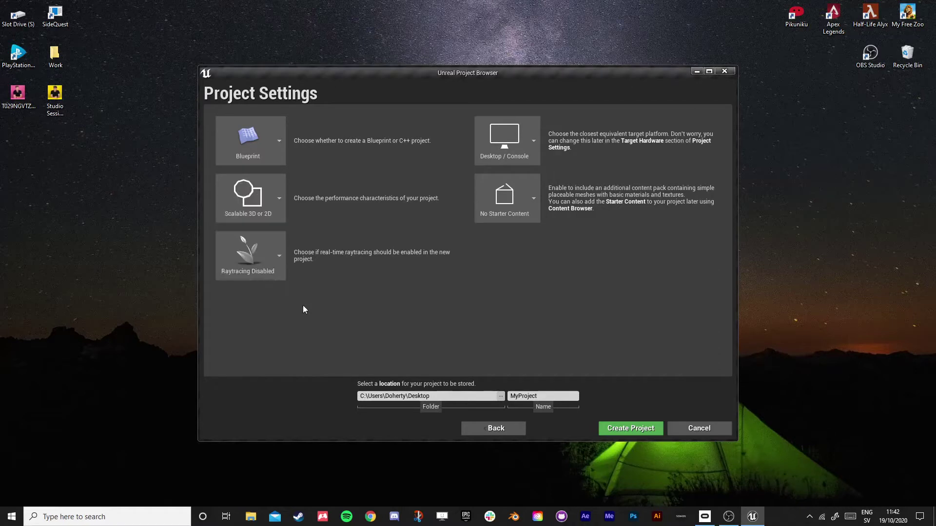
{"action": "left_click", "coordinate": [504, 133]}
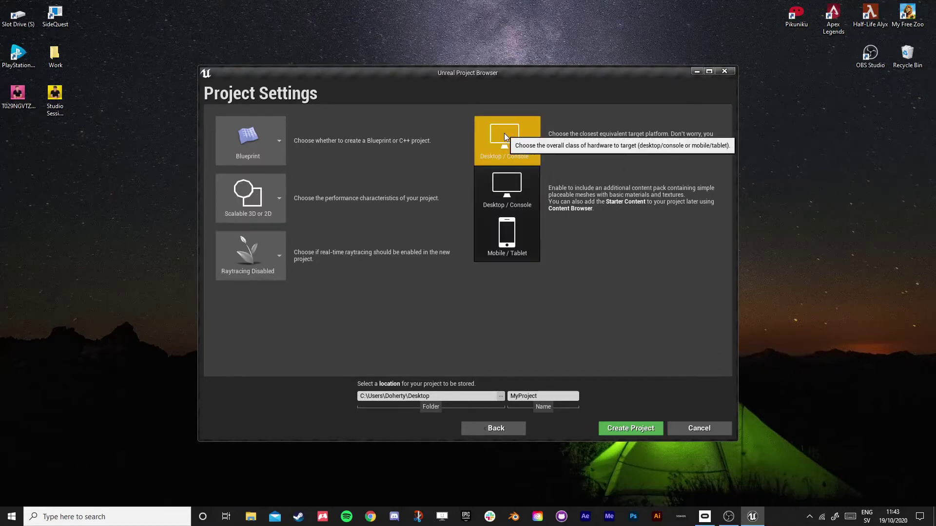
{"action": "left_click", "coordinate": [512, 242]}
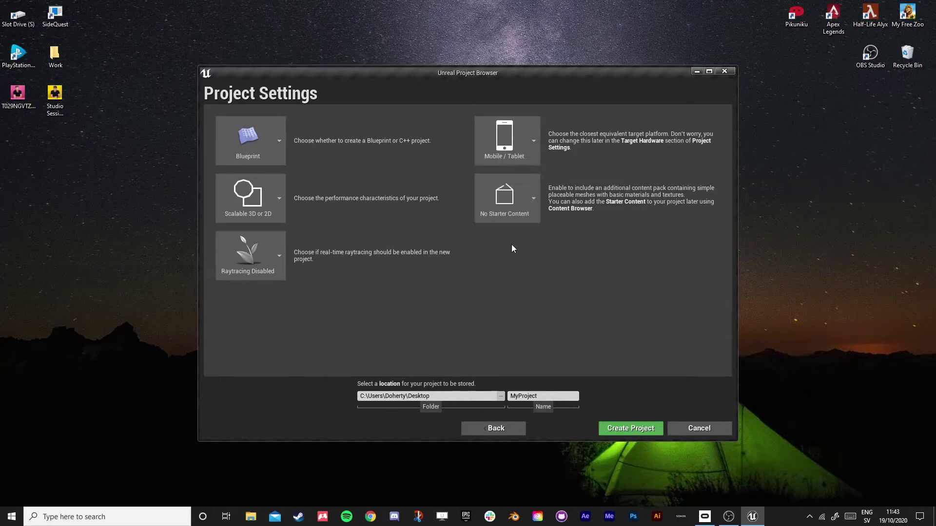
Name the project SpawnFireball and create it.
{"action": "left_click", "coordinate": [550, 397]}
{"action": "double_click", "coordinate": [544, 395]}
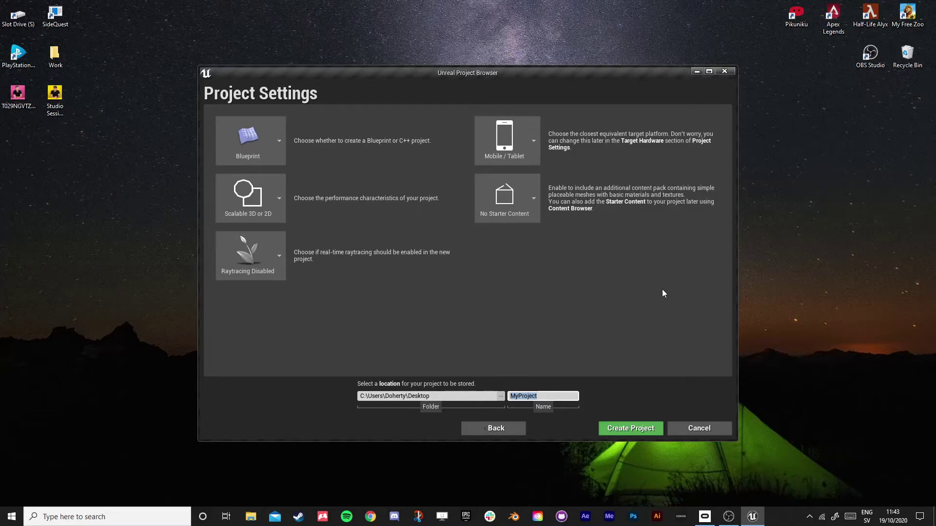
{"action": "type", "text": "SpawnFireball"}
{"action": "left_click", "coordinate": [629, 425]}
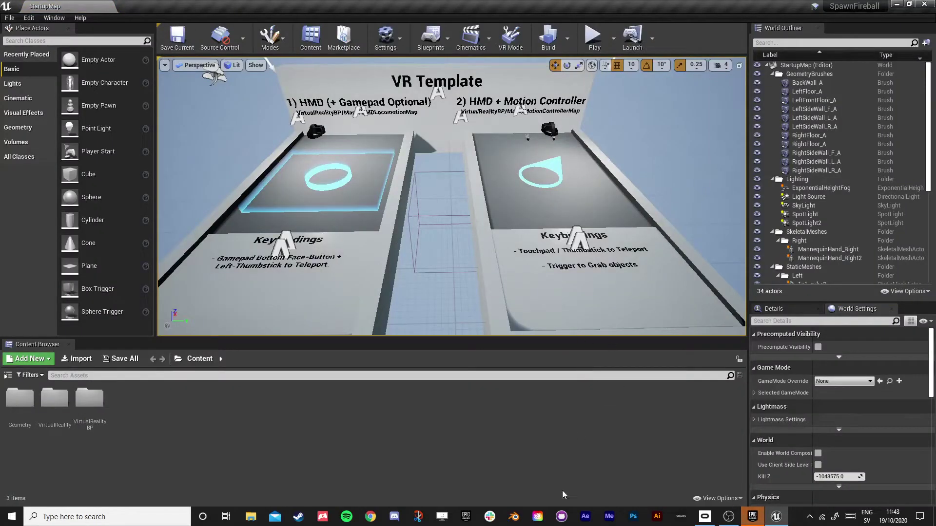
Show the folder tree of the project's assets and create a folder named SpawnFireball under Content.
{"action": "left_click", "coordinate": [7, 376]}
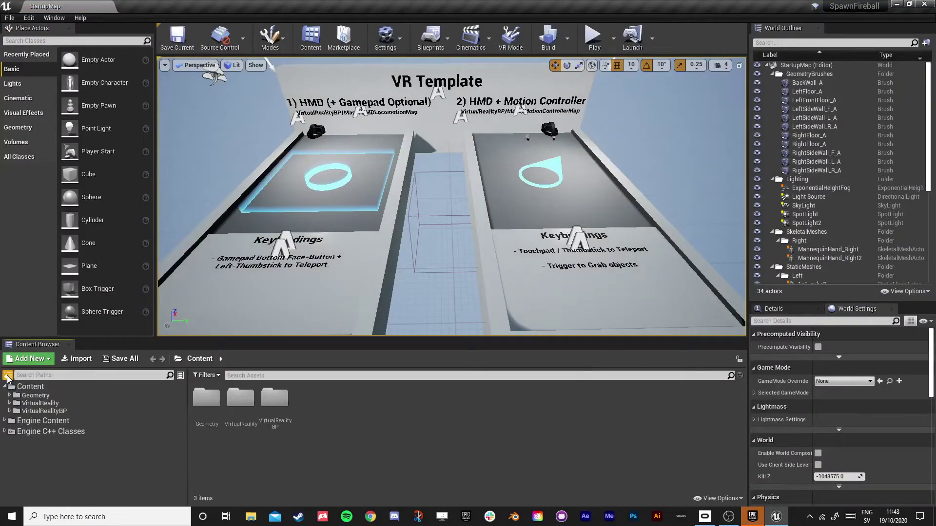
{"action": "left_click", "coordinate": [46, 387]}
{"action": "right_click", "coordinate": [49, 387]}
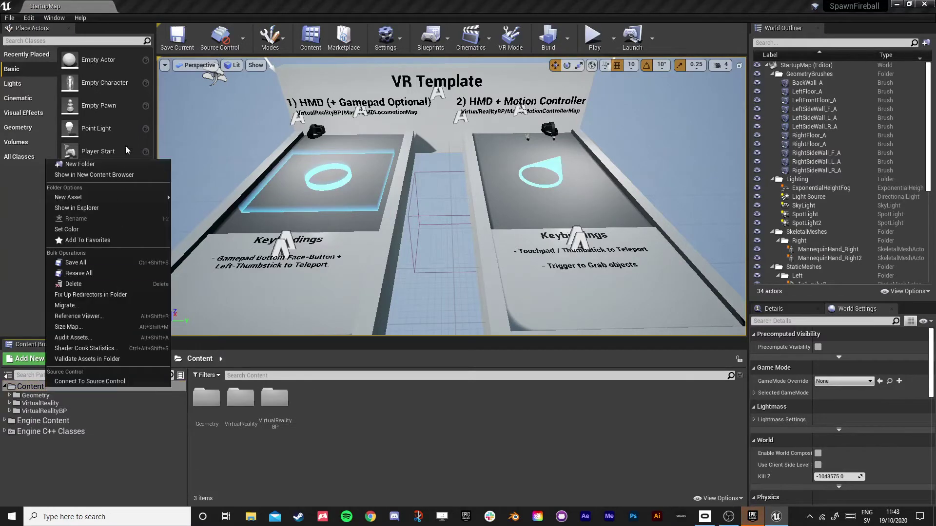
{"action": "left_click", "coordinate": [113, 165]}
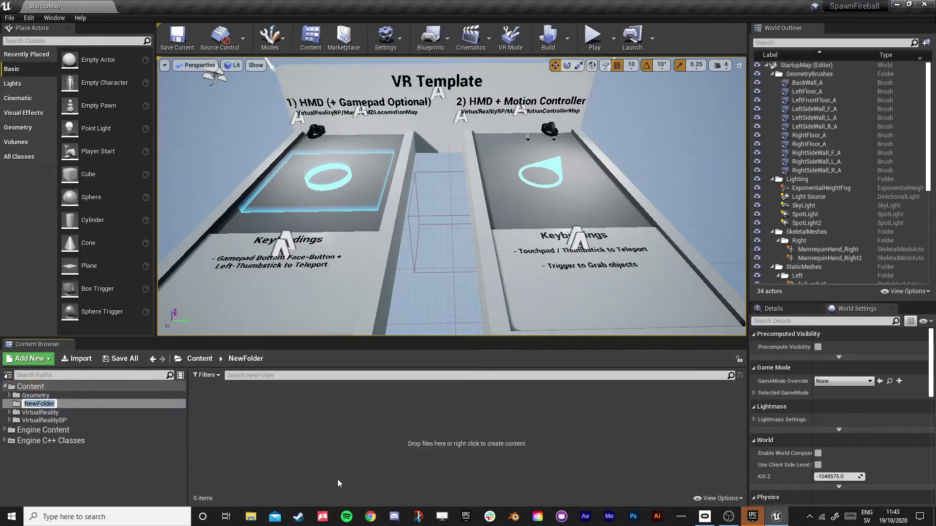
{"action": "type", "text": "SpawnFireball"}
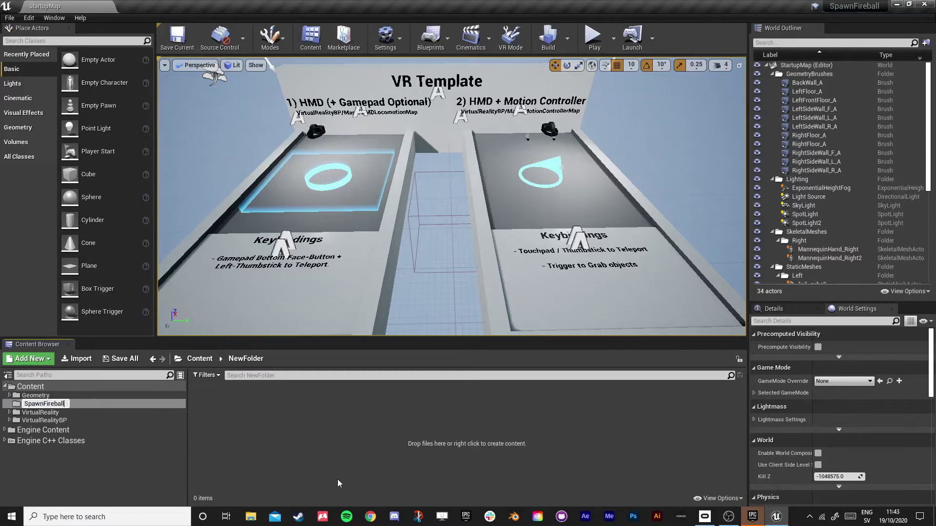
{"action": "key", "text": "Return"}
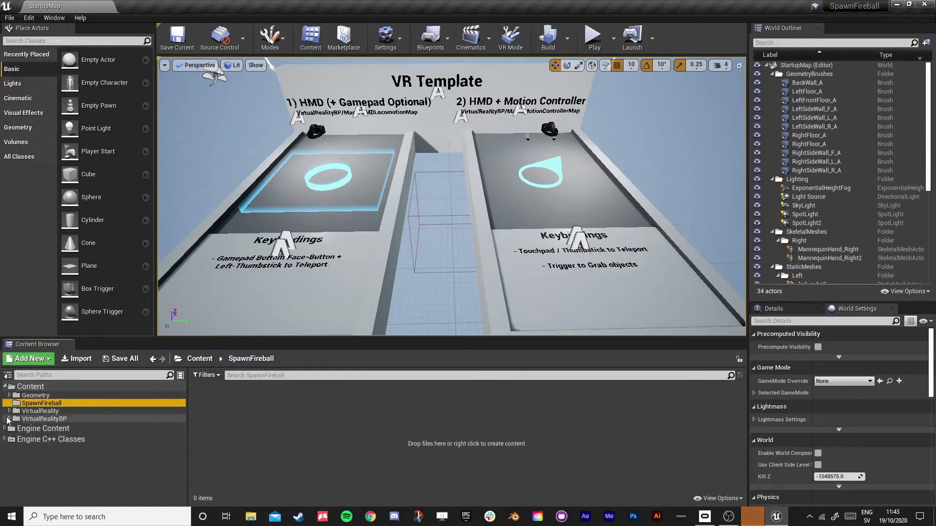
Duplicate MotionControllerMap in the VirtualRealityBP Maps folder and name the copy SpawnFireball_map.
{"action": "left_click", "coordinate": [10, 418]}
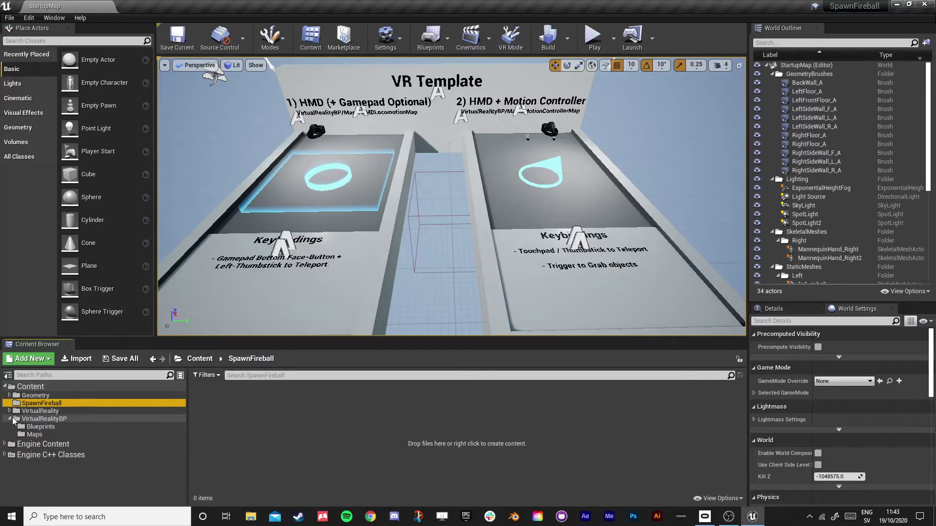
{"action": "left_click", "coordinate": [34, 435]}
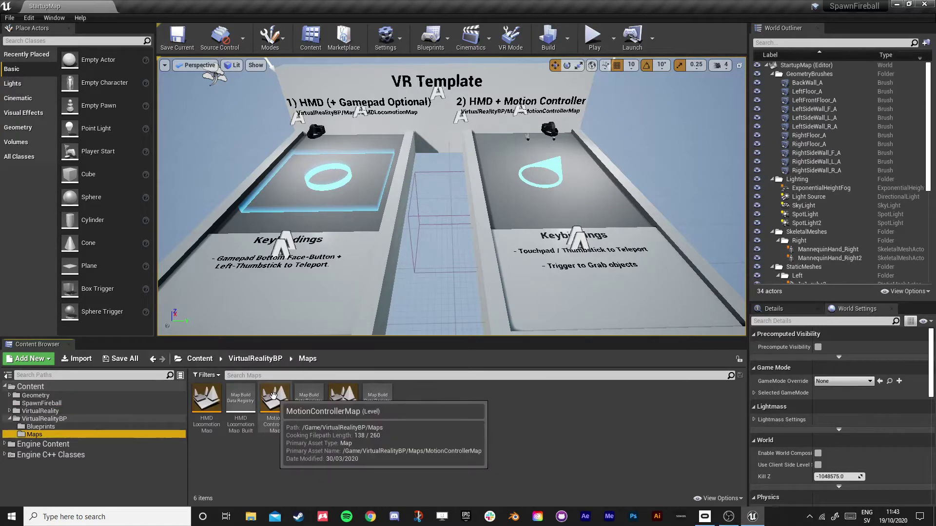
{"action": "right_click", "coordinate": [279, 425]}
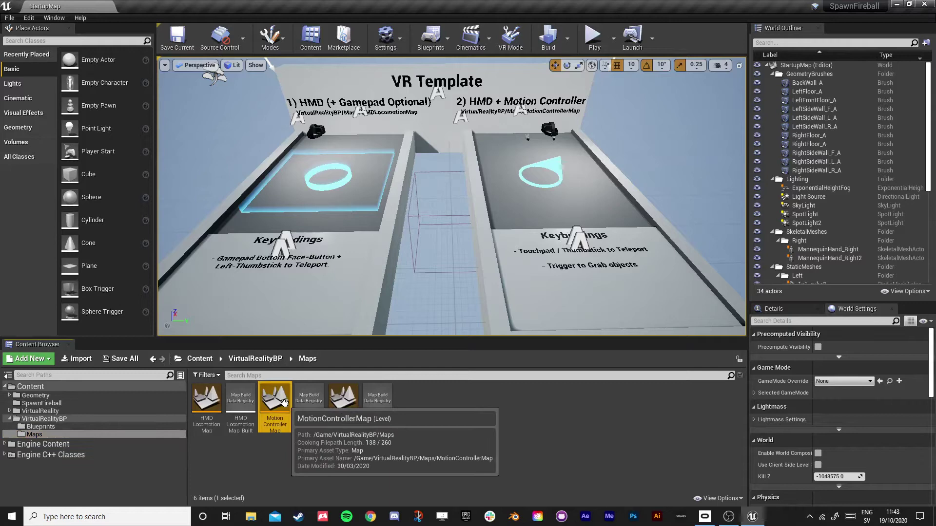
{"action": "left_click", "coordinate": [348, 219]}
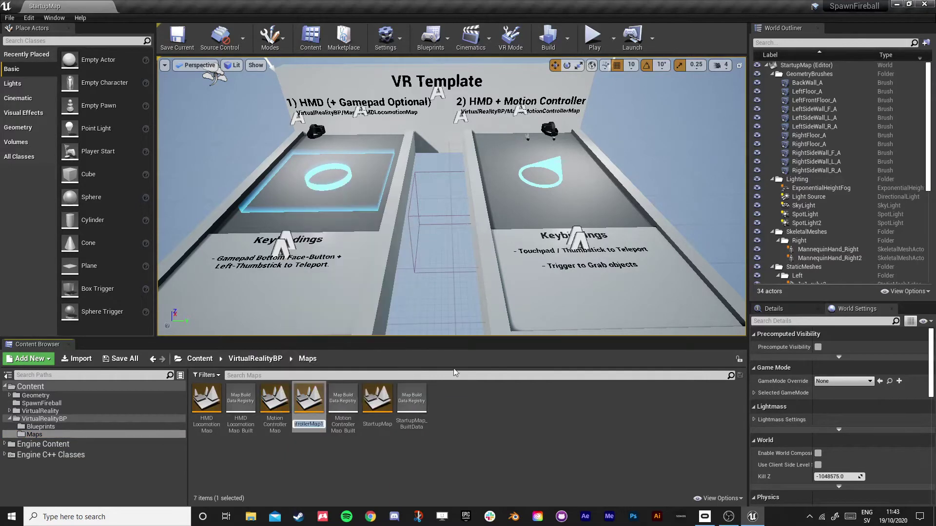
{"action": "type", "text": "Spawn"}
{"action": "type", "text": "Fireball_"}
{"action": "type", "text": "m"}
{"action": "type", "text": "ap"}
{"action": "key", "text": "Return"}
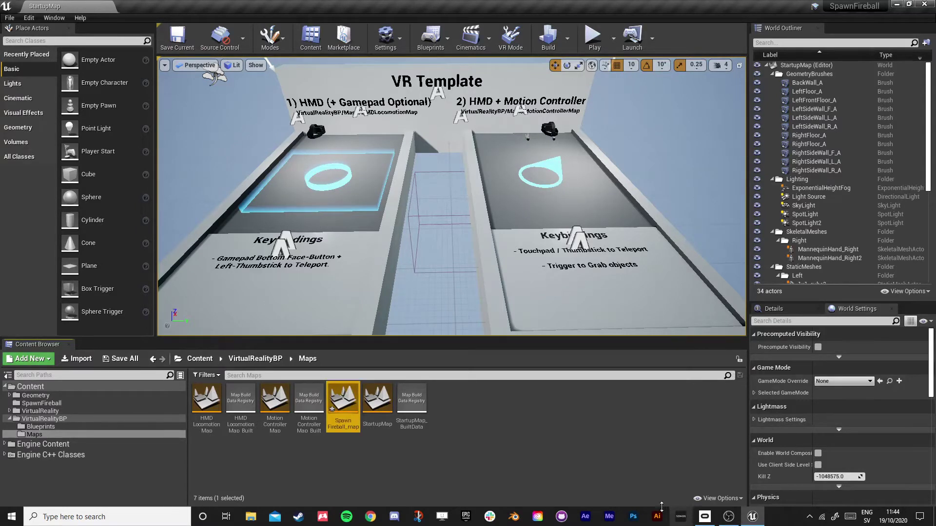
Move SpawnFireball_map into the SpawnFireball folder and open the level from there.
{"action": "left_click_drag", "start_coordinate": [335, 406], "coordinate": [55, 403]}
{"action": "left_click", "coordinate": [78, 415]}
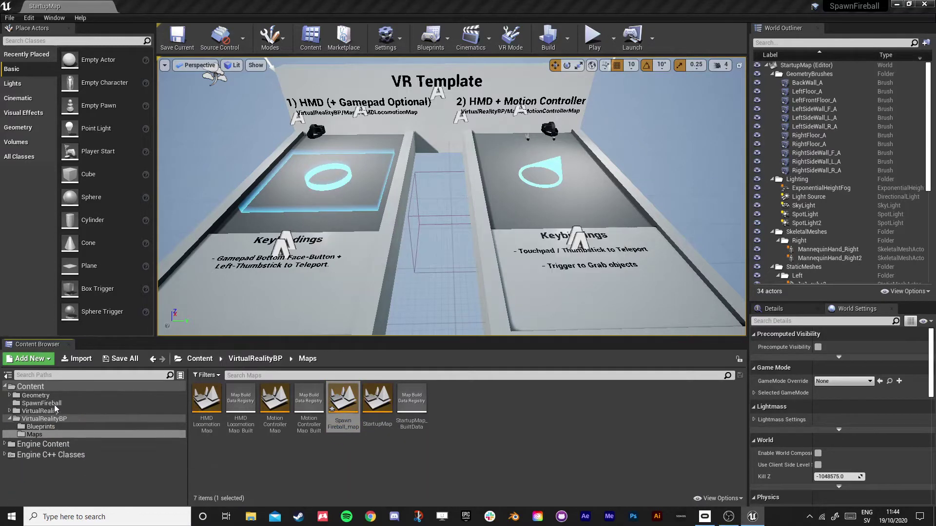
{"action": "left_click", "coordinate": [68, 404]}
{"action": "double_click", "coordinate": [205, 400]}
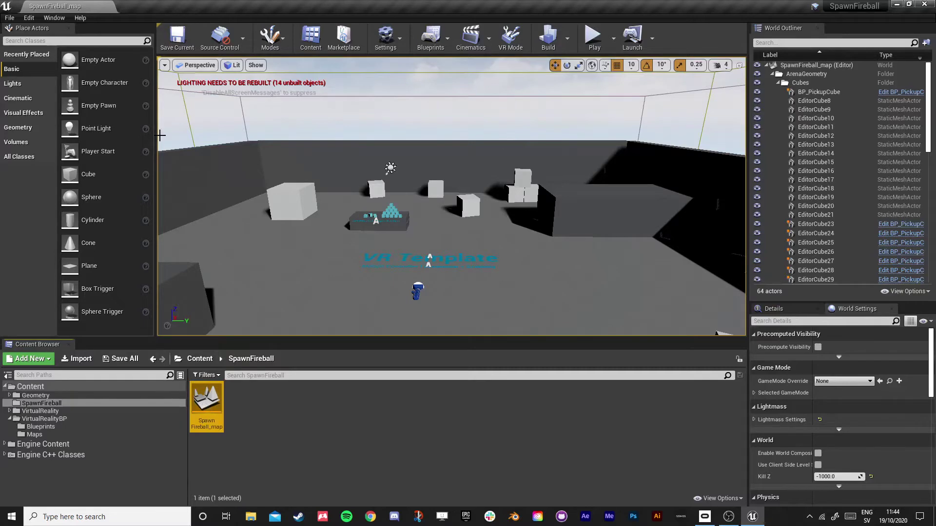
In the project's Maps & Modes settings, set both the Editor Startup Map and the Game Default Map to SpawnFireball_map.
{"action": "left_click", "coordinate": [29, 17]}
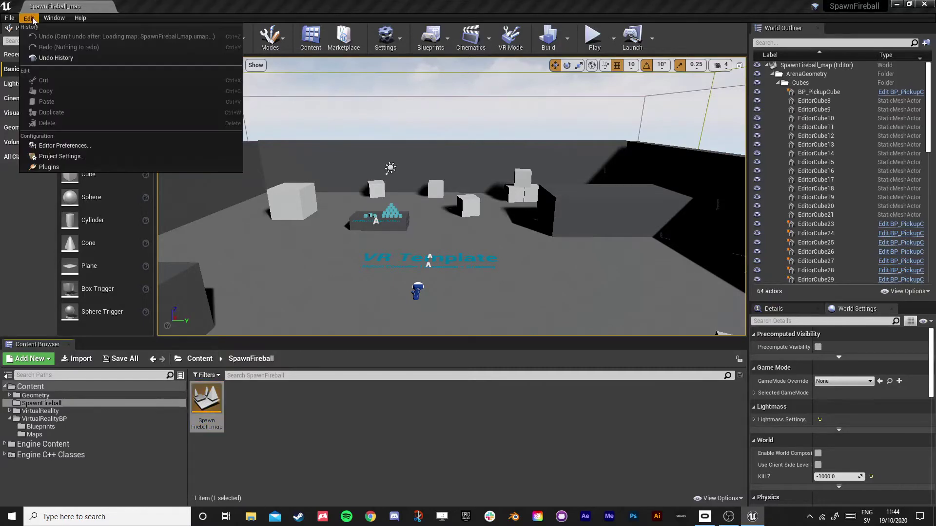
{"action": "left_click", "coordinate": [96, 154]}
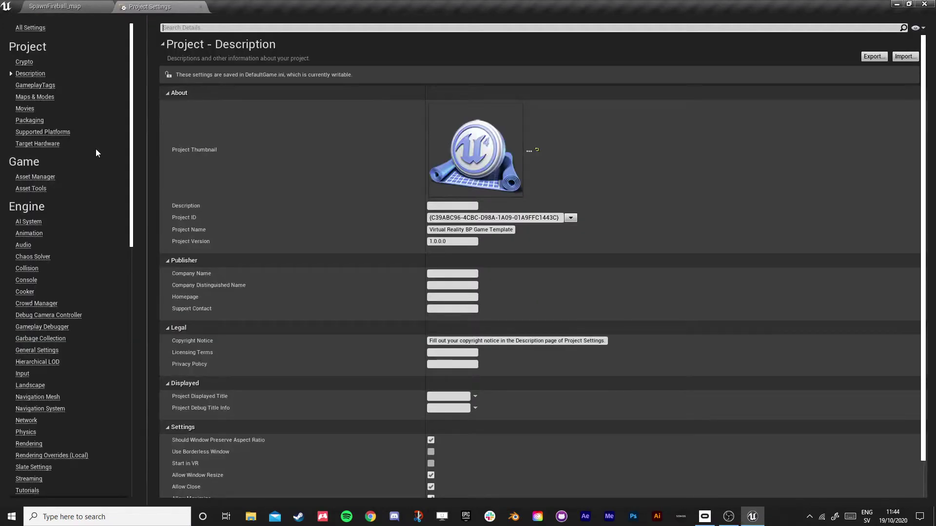
{"action": "left_click", "coordinate": [42, 97]}
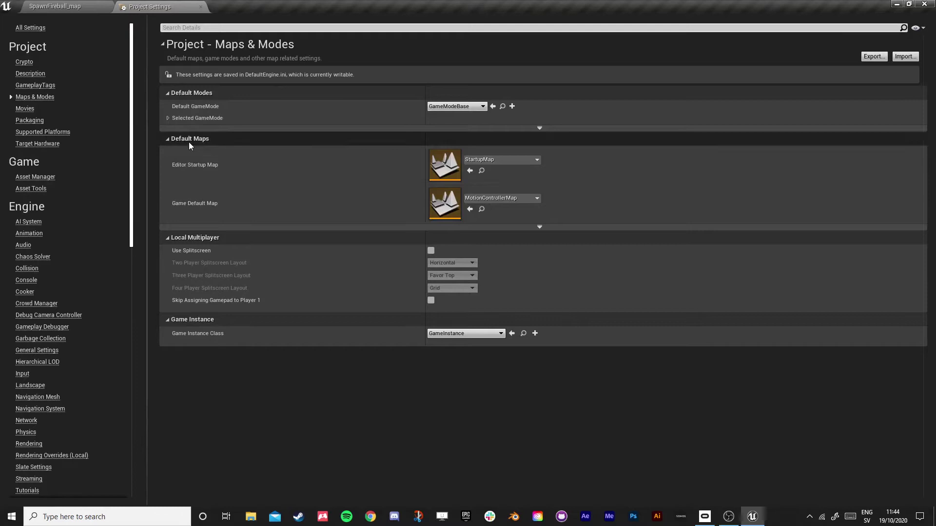
{"action": "left_click", "coordinate": [505, 159]}
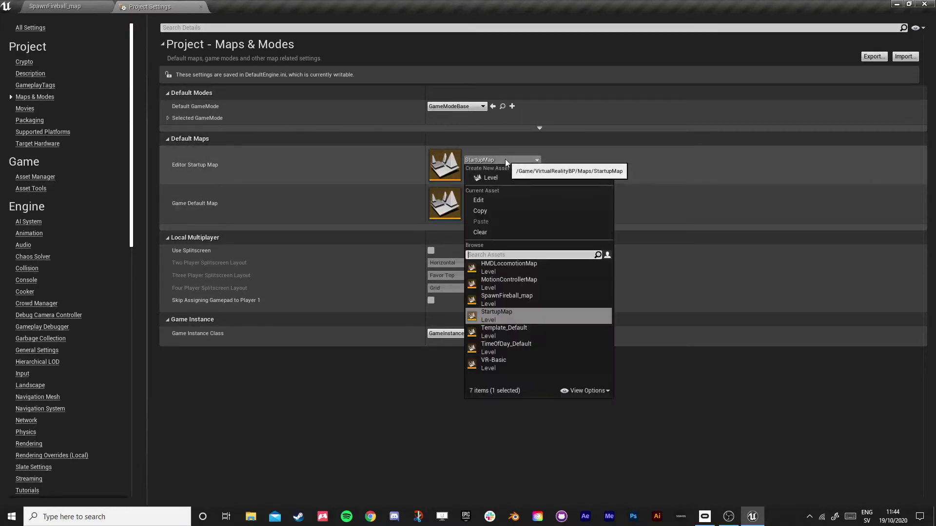
{"action": "left_click", "coordinate": [523, 300]}
{"action": "left_click", "coordinate": [517, 198]}
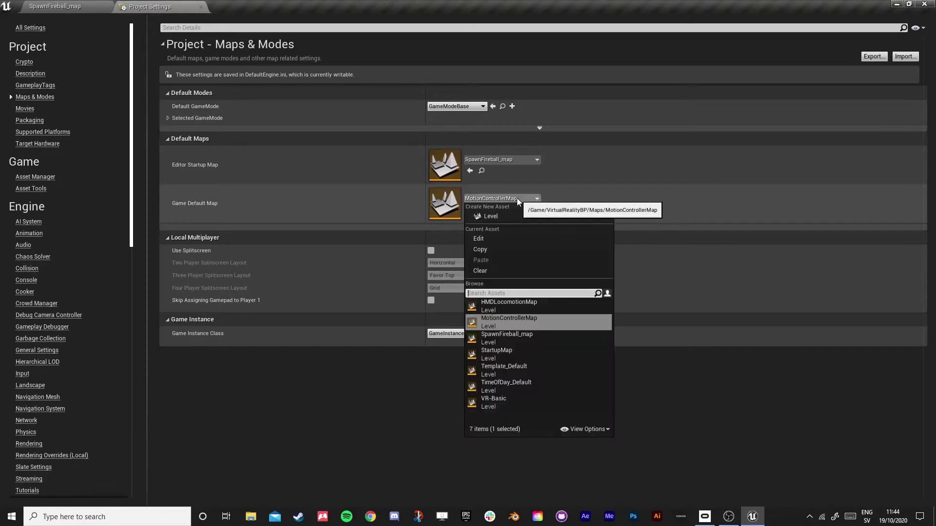
{"action": "left_click", "coordinate": [517, 338]}
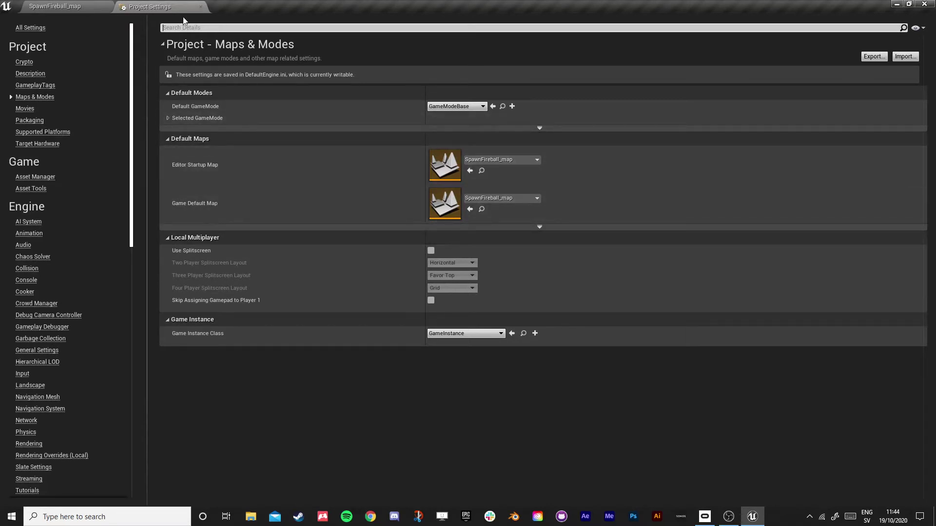
{"action": "left_click", "coordinate": [200, 8]}
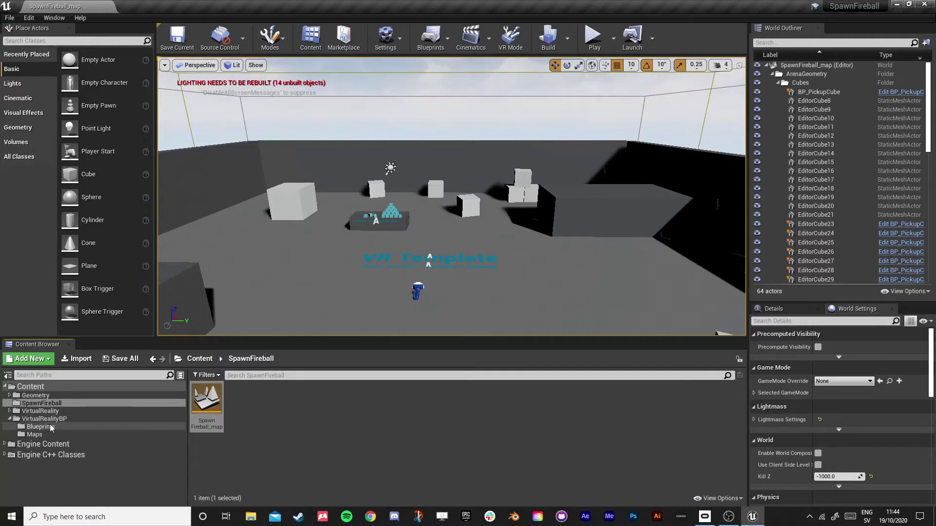
Open the MotionControllerPawn blueprint from the VirtualRealityBP Blueprints folder, dock it beside the level tab and enlarge the graph area.
{"action": "left_click", "coordinate": [44, 428]}
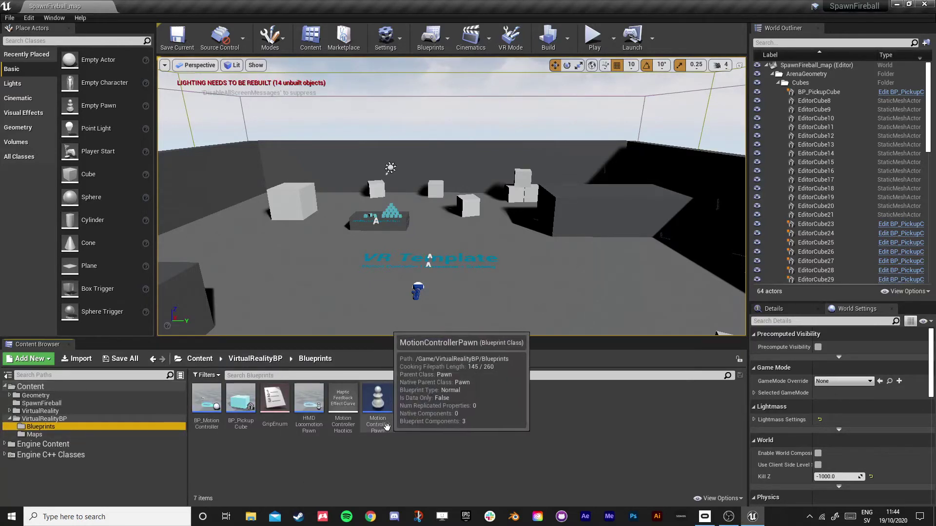
{"action": "double_click", "coordinate": [377, 421]}
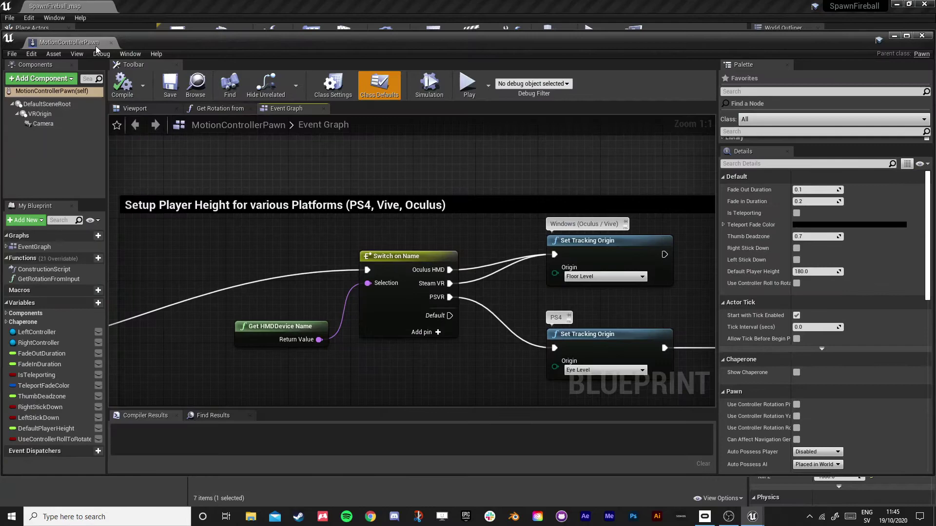
{"action": "left_click_drag", "start_coordinate": [66, 44], "coordinate": [170, 5]}
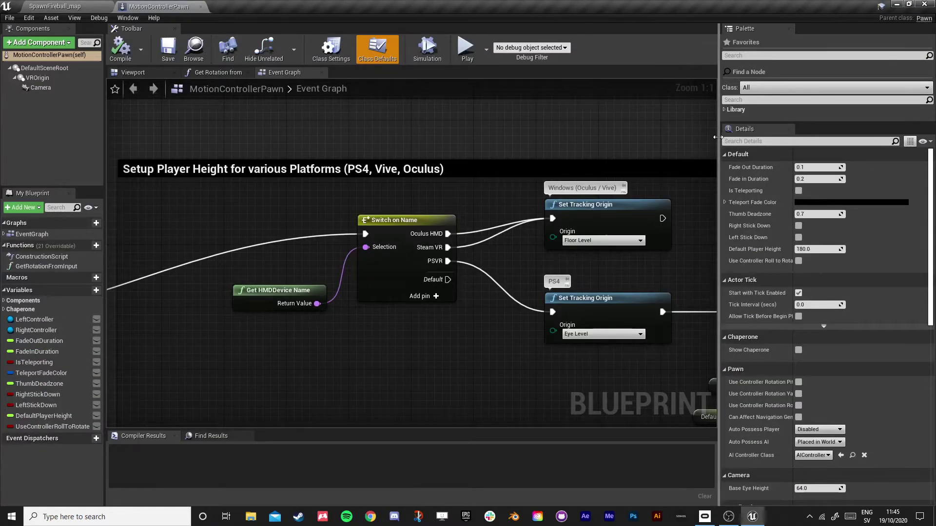
{"action": "left_click_drag", "start_coordinate": [719, 137], "coordinate": [827, 137]}
{"action": "scroll", "coordinate": [371, 167], "scroll_direction": "down", "scroll_amount": 2}
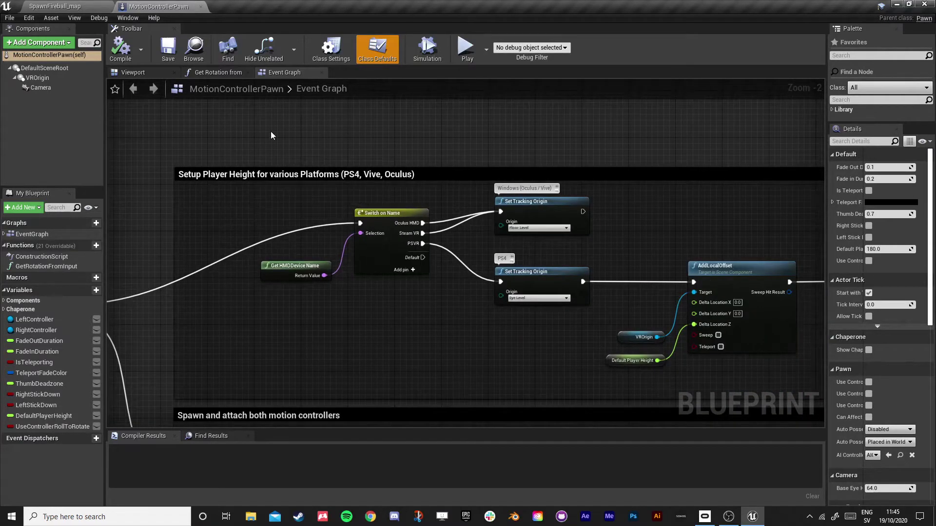
{"action": "scroll", "coordinate": [271, 136], "scroll_direction": "down", "scroll_amount": 1}
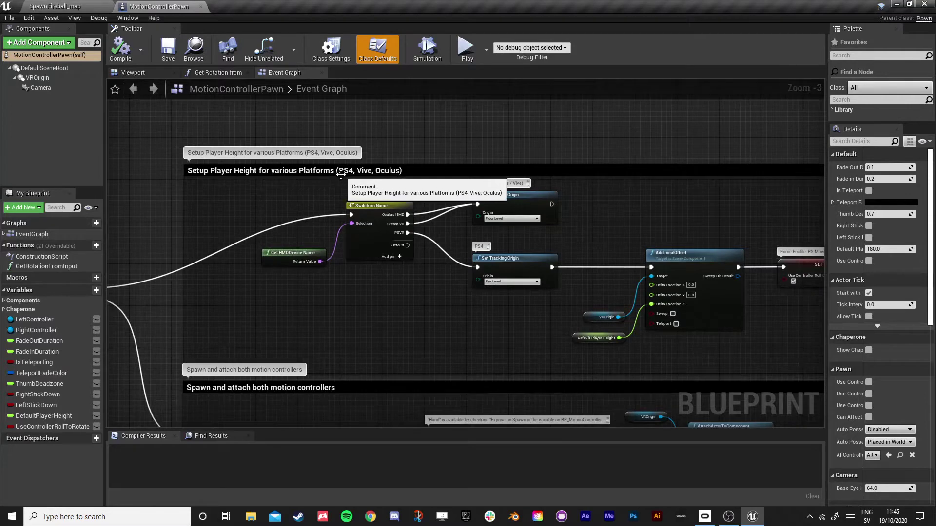
Delete the "Spawn and attach both motion controllers" comment group with all its nodes from the Event Graph.
{"action": "scroll", "coordinate": [465, 243], "scroll_direction": "down", "scroll_amount": 1}
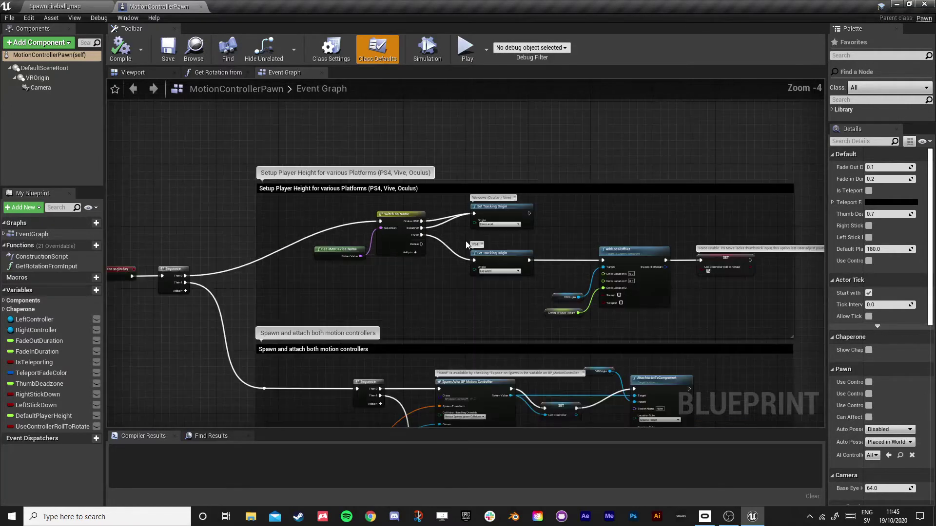
{"action": "right_click_drag", "start_coordinate": [462, 288], "coordinate": [435, 146]}
{"action": "right_click_drag", "start_coordinate": [235, 213], "coordinate": [225, 138]}
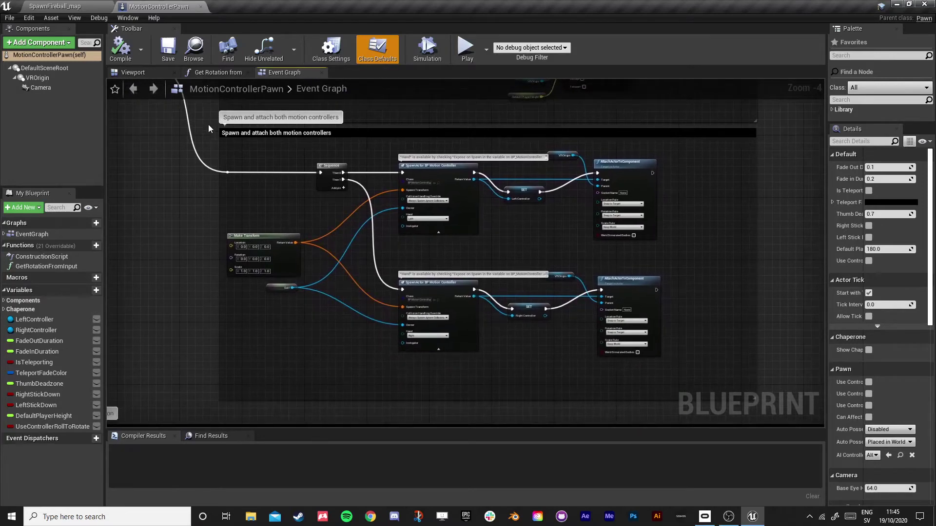
{"action": "left_click_drag", "start_coordinate": [190, 135], "coordinate": [776, 378]}
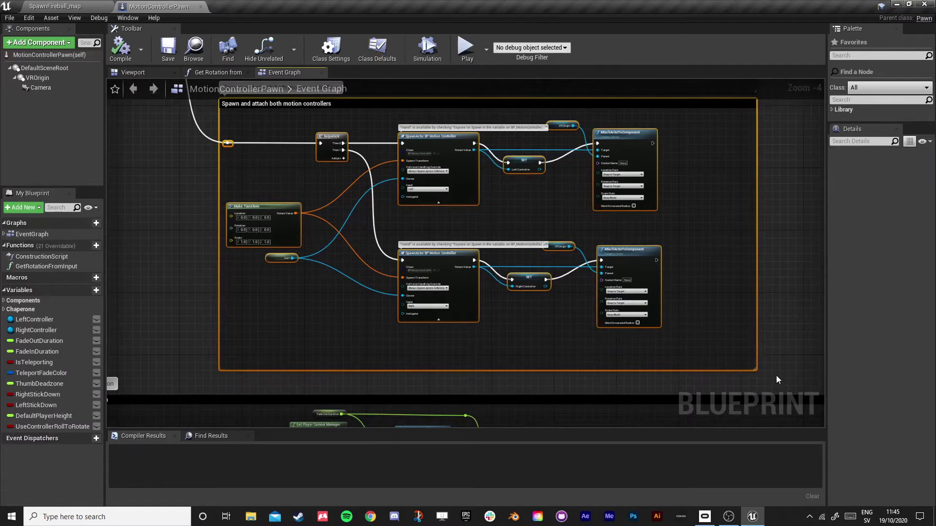
{"action": "key", "text": "Delete"}
Delete the Handle Teleportation and Handle Controller Input comment groups with all their nodes from the Event Graph.
{"action": "scroll", "coordinate": [498, 285], "scroll_direction": "down", "scroll_amount": 3}
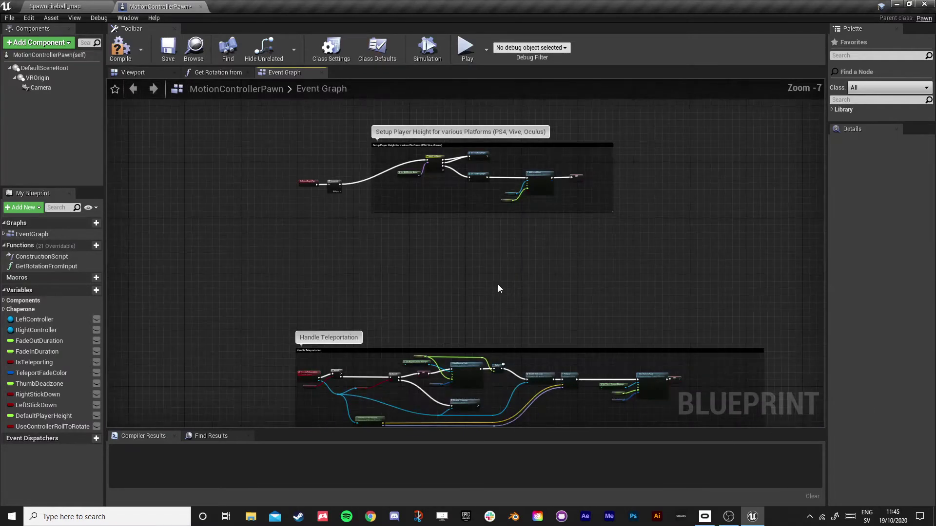
{"action": "right_click_drag", "start_coordinate": [498, 285], "coordinate": [426, 155]}
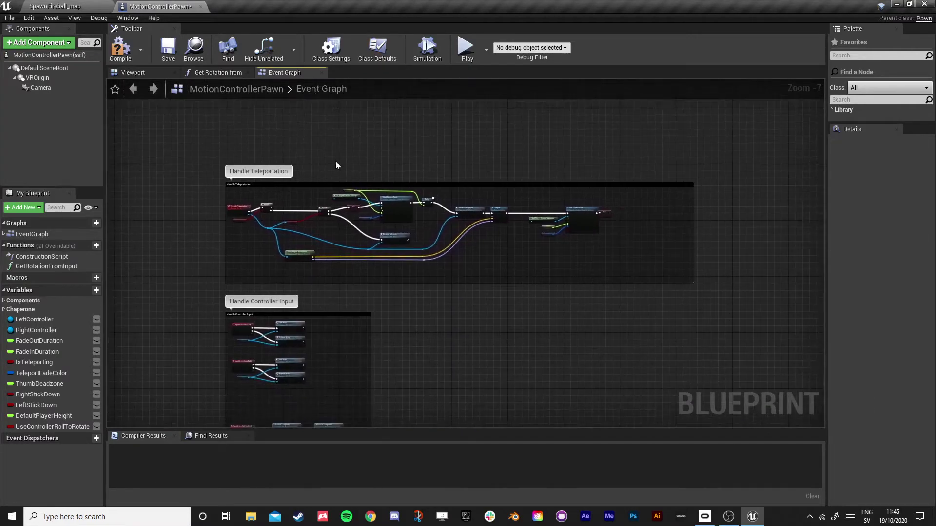
{"action": "left_click_drag", "start_coordinate": [226, 170], "coordinate": [753, 285]}
{"action": "key", "text": "Delete"}
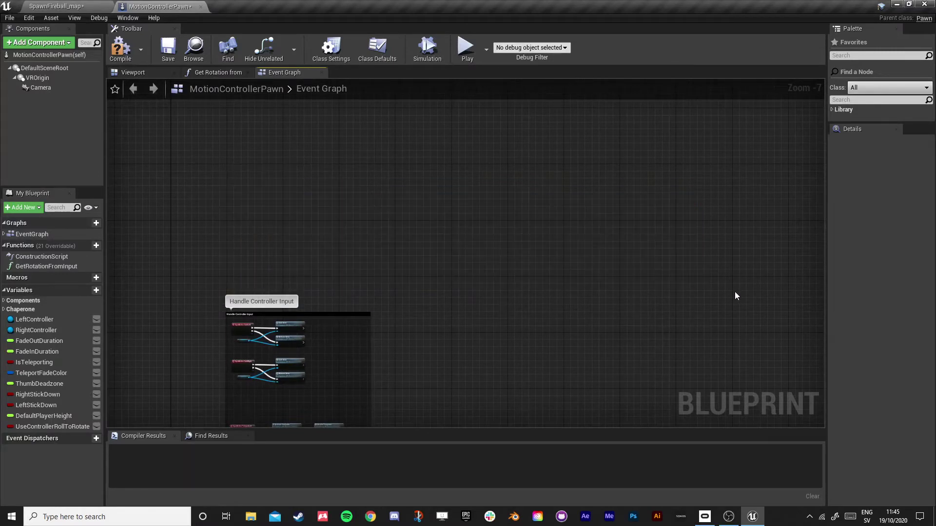
{"action": "right_click_drag", "start_coordinate": [481, 293], "coordinate": [546, 113]}
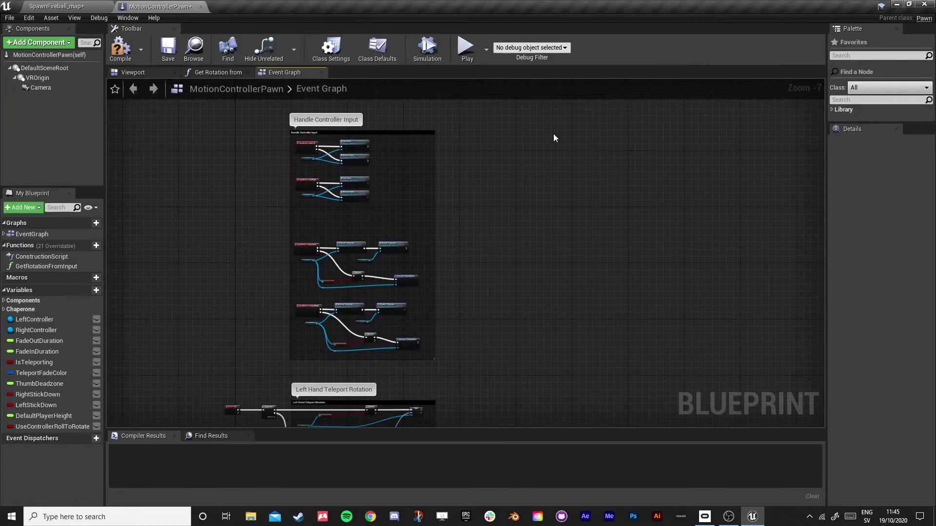
{"action": "left_click_drag", "start_coordinate": [272, 145], "coordinate": [535, 361]}
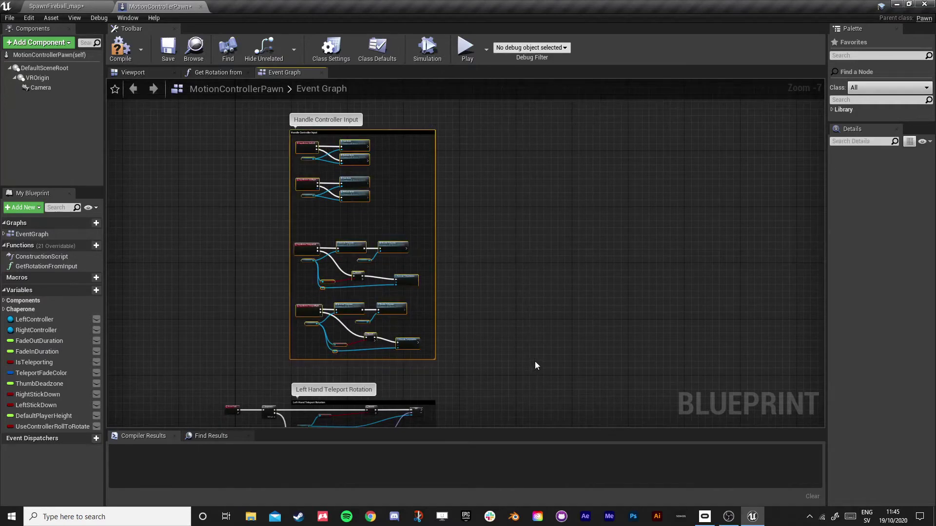
{"action": "key", "text": "Delete"}
Delete the Left Hand and Right Hand Teleport Rotation groups together with the event and sequence nodes that drive them.
{"action": "right_click_drag", "start_coordinate": [535, 365], "coordinate": [600, 226]}
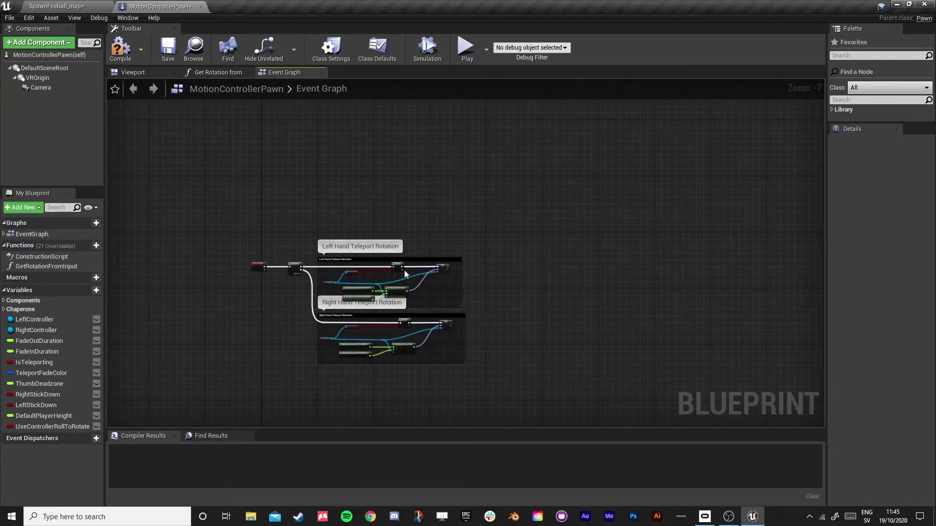
{"action": "left_click_drag", "start_coordinate": [178, 200], "coordinate": [557, 393]}
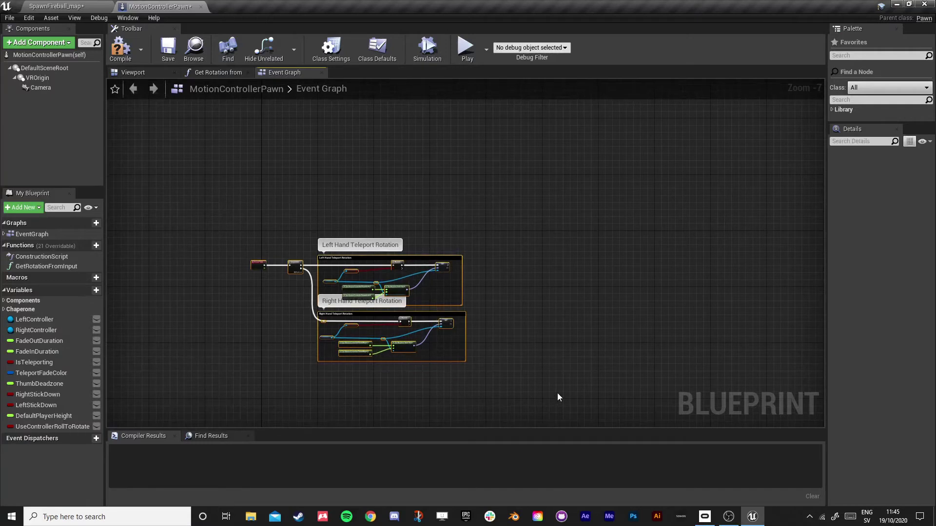
{"action": "key", "text": "Delete"}
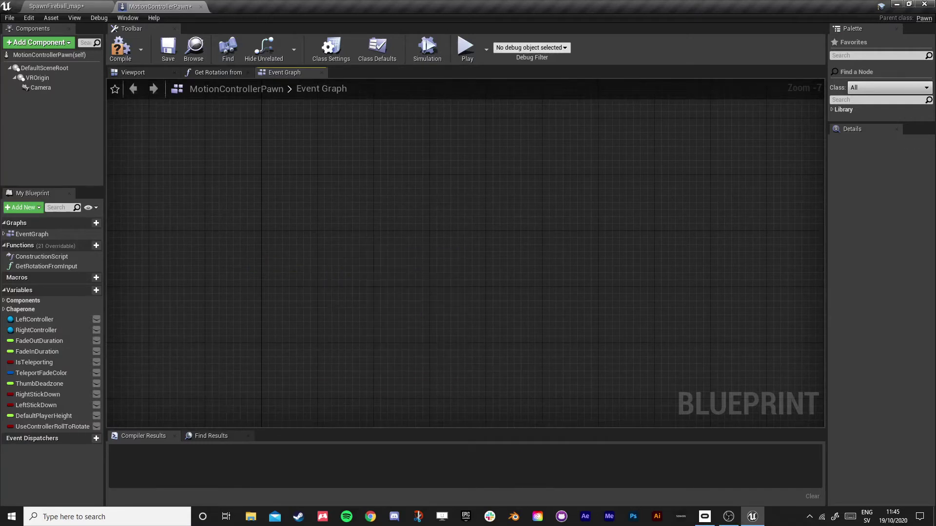
Keep only the player height setup in the Event Graph, and compile and save the MotionControllerPawn blueprint.
{"action": "right_click_drag", "start_coordinate": [524, 249], "coordinate": [533, 205]}
{"action": "scroll", "coordinate": [395, 229], "scroll_direction": "up", "scroll_amount": 2}
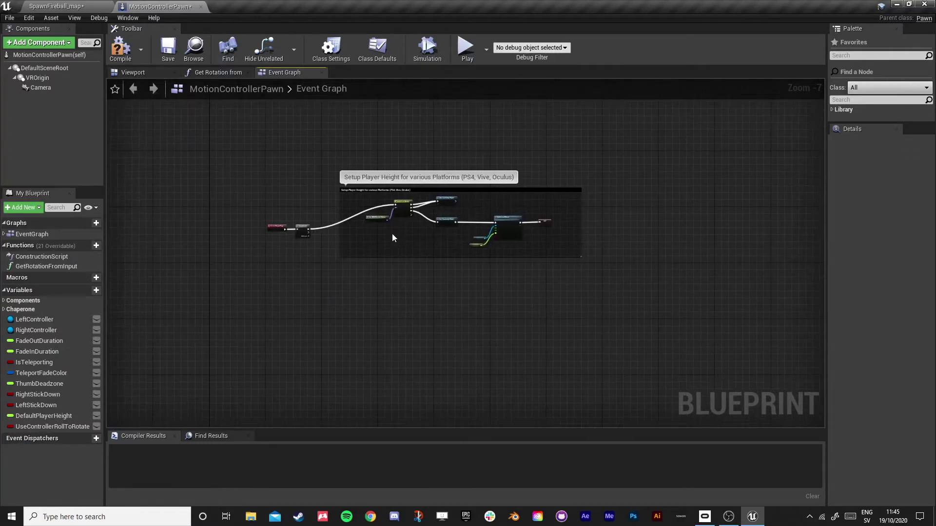
{"action": "scroll", "coordinate": [398, 225], "scroll_direction": "up", "scroll_amount": 1}
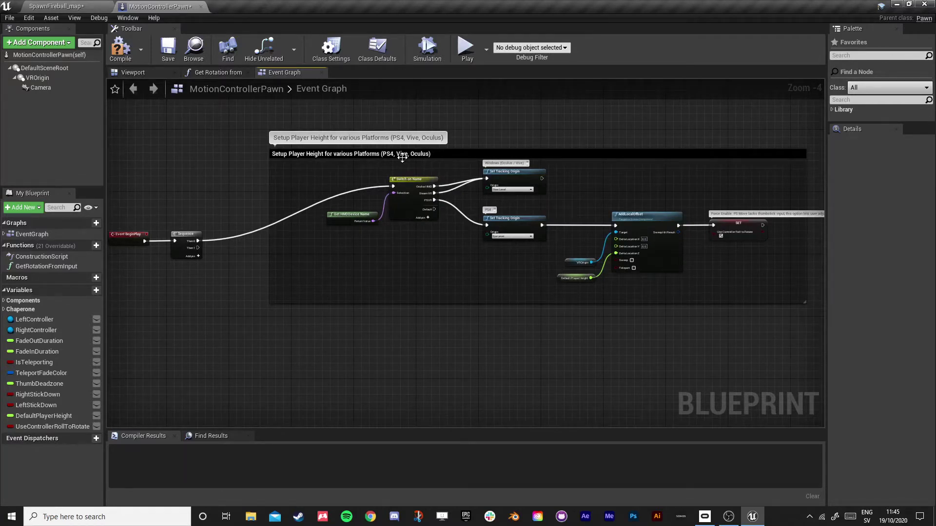
{"action": "scroll", "coordinate": [443, 179], "scroll_direction": "up", "scroll_amount": 1}
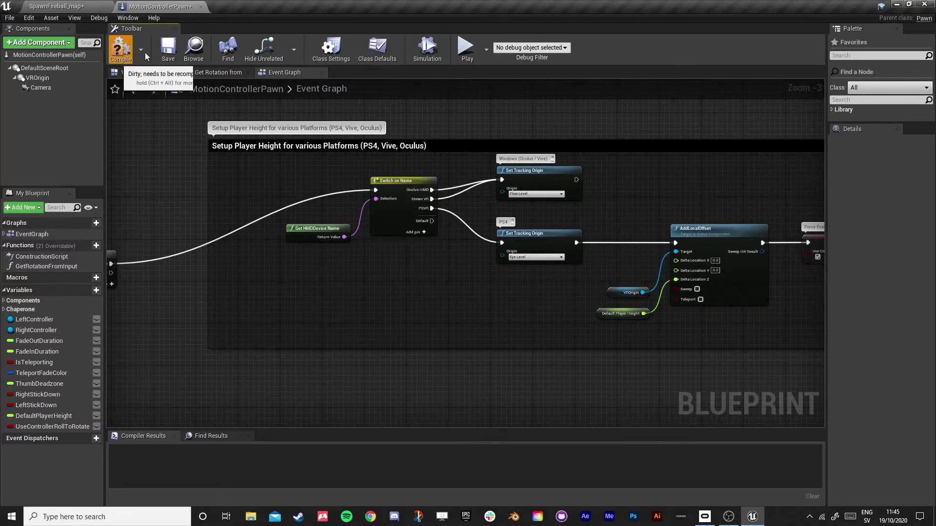
{"action": "left_click", "coordinate": [121, 49]}
{"action": "left_click", "coordinate": [168, 47]}
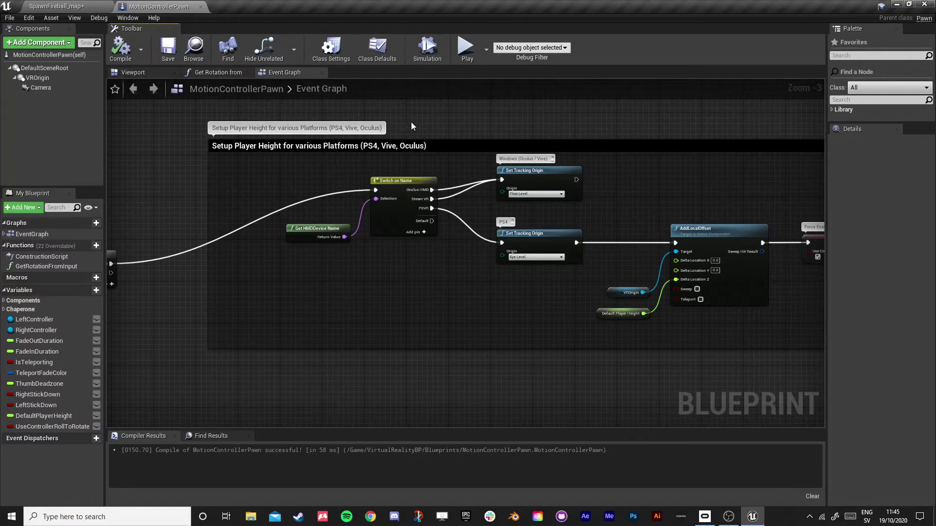
Add a Motion Controller component named MotionController_L under VROrigin and check its Motion Source setting in the widened details.
{"action": "left_click", "coordinate": [133, 73]}
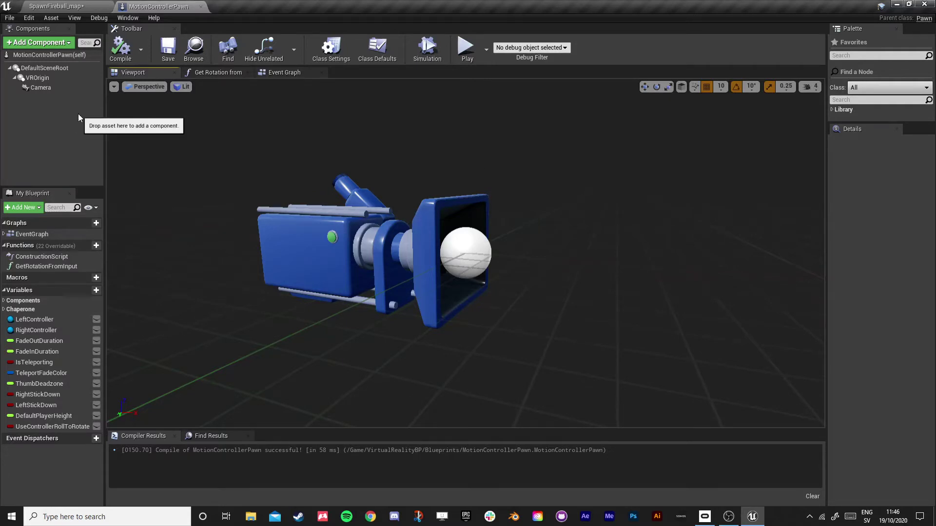
{"action": "left_click", "coordinate": [43, 77]}
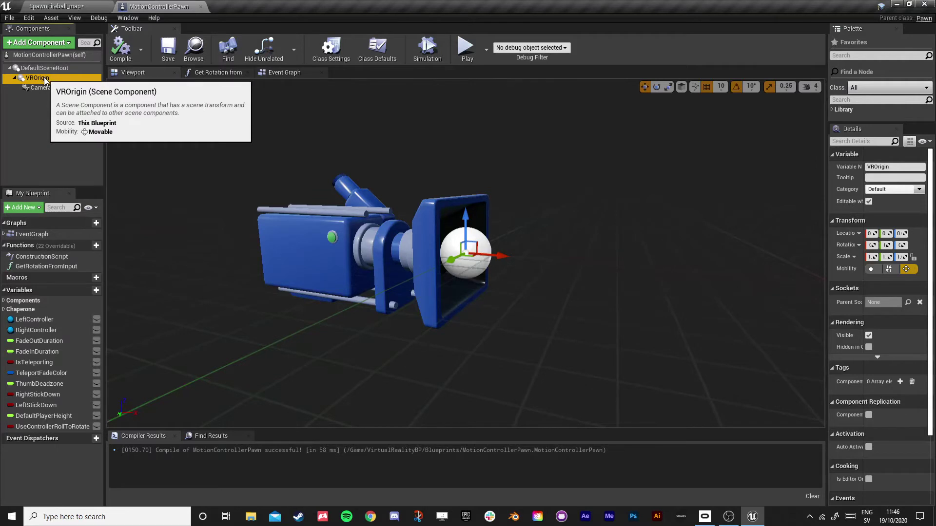
{"action": "left_click", "coordinate": [57, 43]}
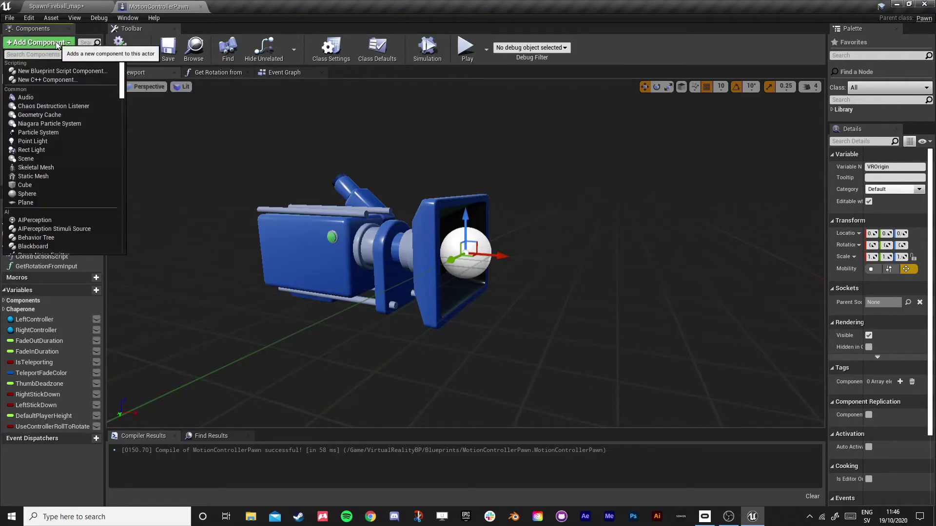
{"action": "type", "text": "motion"}
{"action": "key", "text": "Return"}
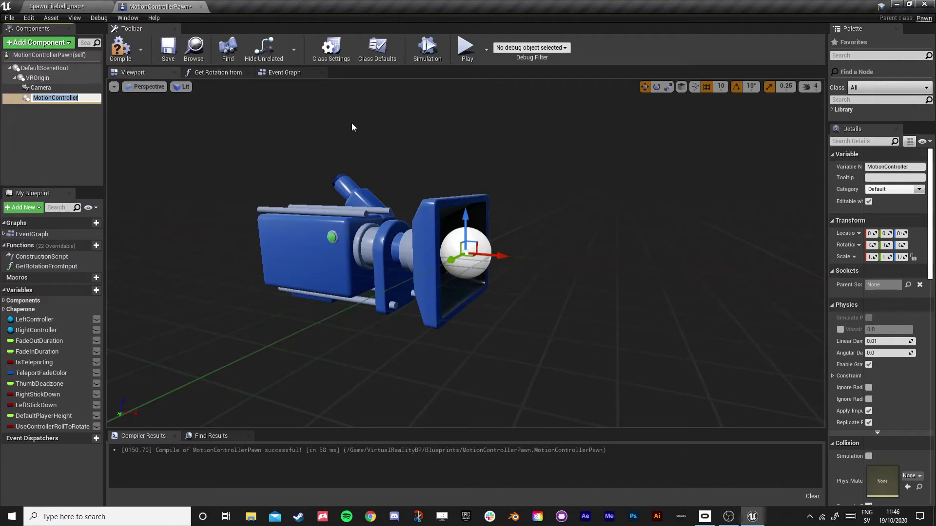
{"action": "key", "text": "Return"}
{"action": "key", "text": "Return"}
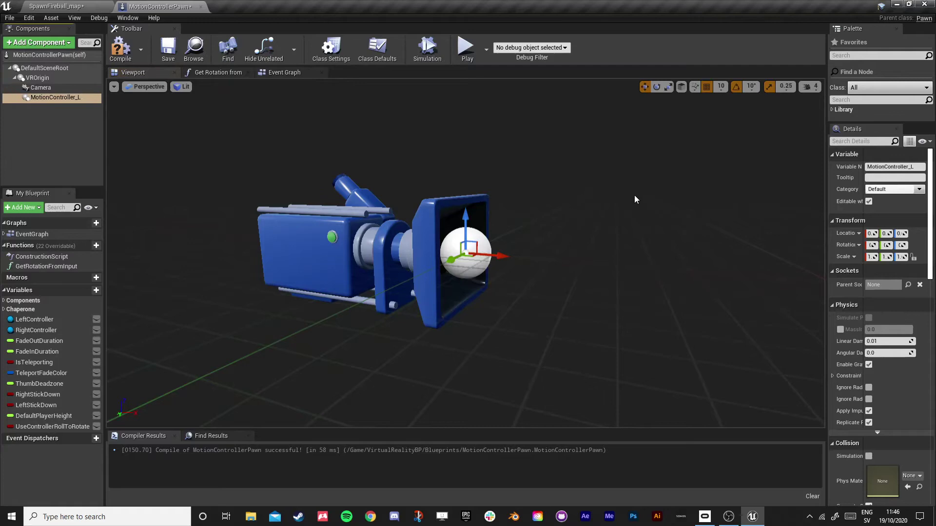
{"action": "left_click_drag", "start_coordinate": [826, 239], "coordinate": [700, 254]}
{"action": "scroll", "coordinate": [735, 263], "scroll_direction": "down", "scroll_amount": 15}
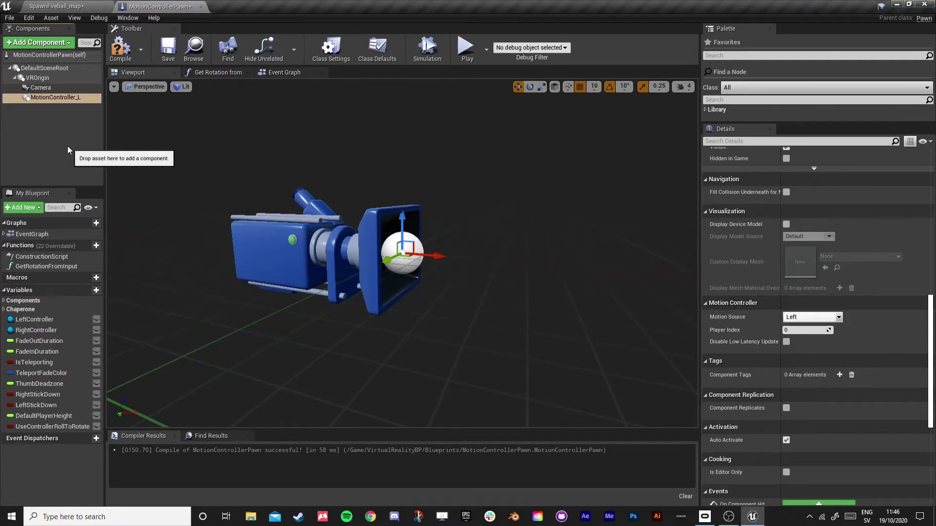
Add a Skeletal Mesh component under MotionController_L and name it SkeletalMesh_L.
{"action": "left_click", "coordinate": [67, 104]}
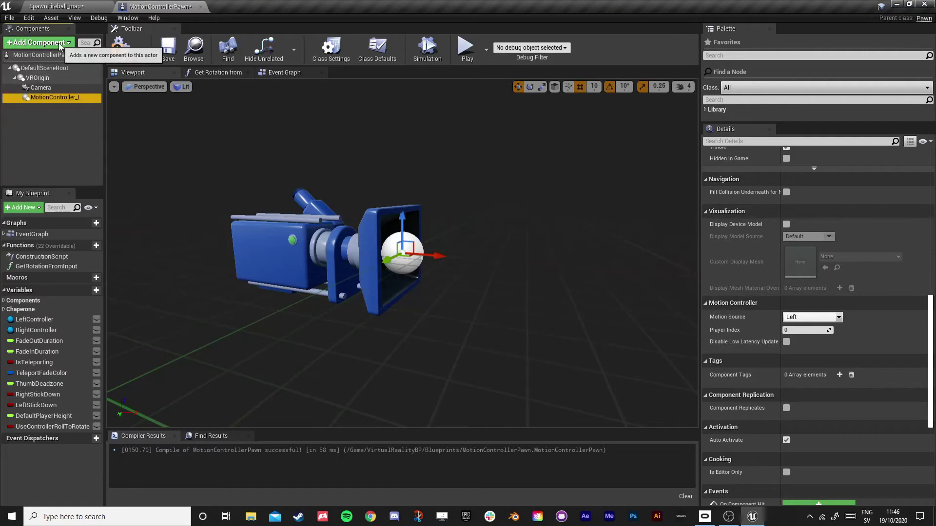
{"action": "left_click", "coordinate": [60, 43]}
{"action": "type", "text": "ske"}
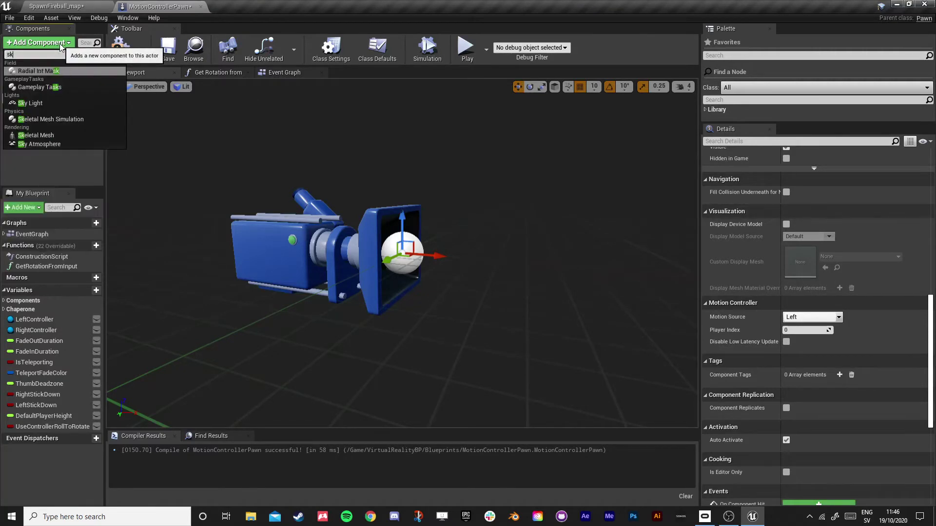
{"action": "left_click", "coordinate": [26, 87]}
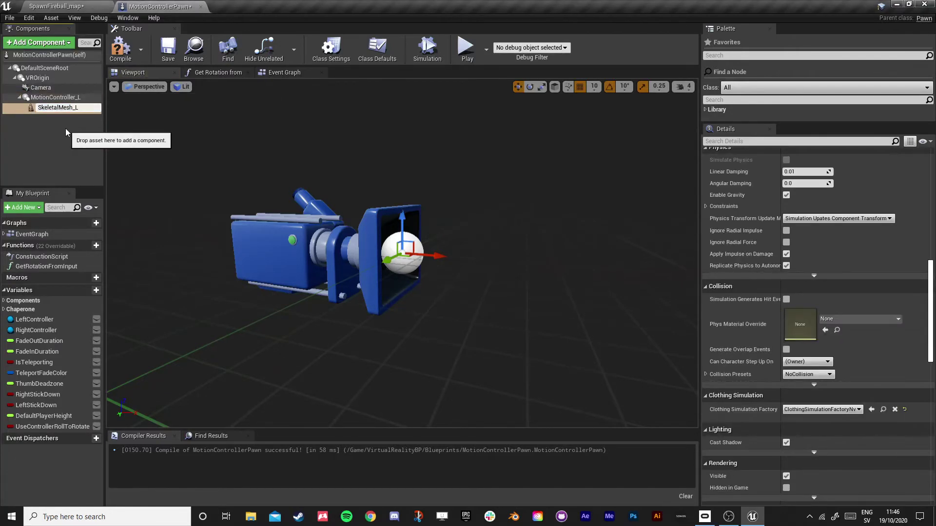
{"action": "type", "text": "_L"}
{"action": "key", "text": "Return"}
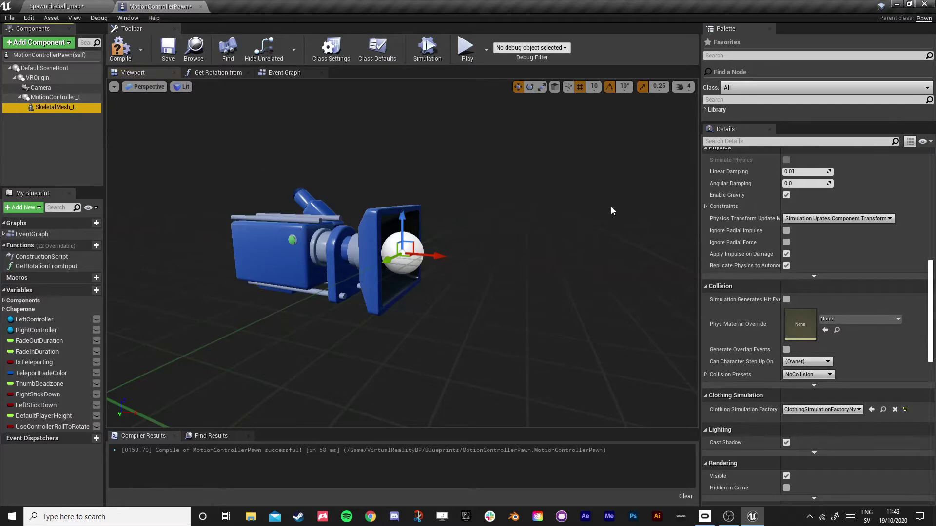
Assign the MannequinHand_Right skeletal mesh to SkeletalMesh_L and clear the selection.
{"action": "scroll", "coordinate": [805, 251], "scroll_direction": "up", "scroll_amount": 5}
{"action": "scroll", "coordinate": [805, 250], "scroll_direction": "up", "scroll_amount": 10}
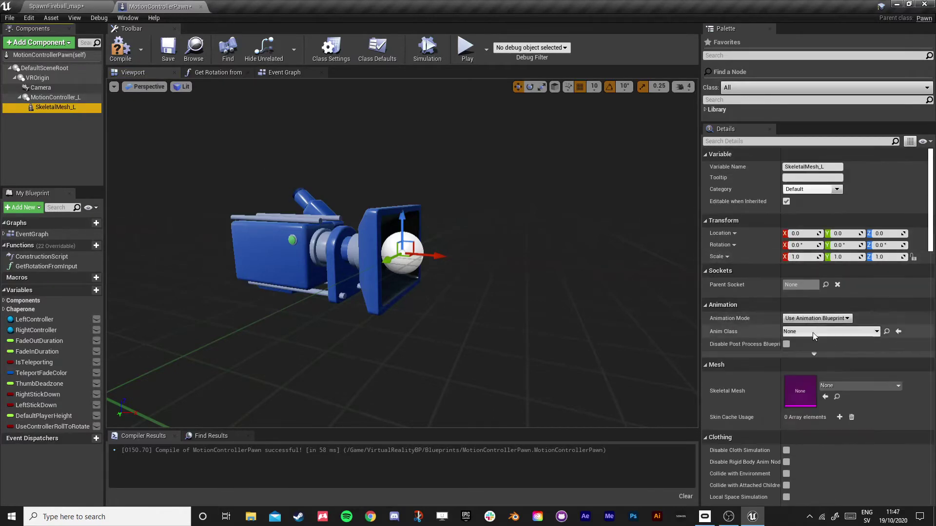
{"action": "scroll", "coordinate": [779, 356], "scroll_direction": "down", "scroll_amount": 1}
{"action": "scroll", "coordinate": [753, 361], "scroll_direction": "down", "scroll_amount": 2}
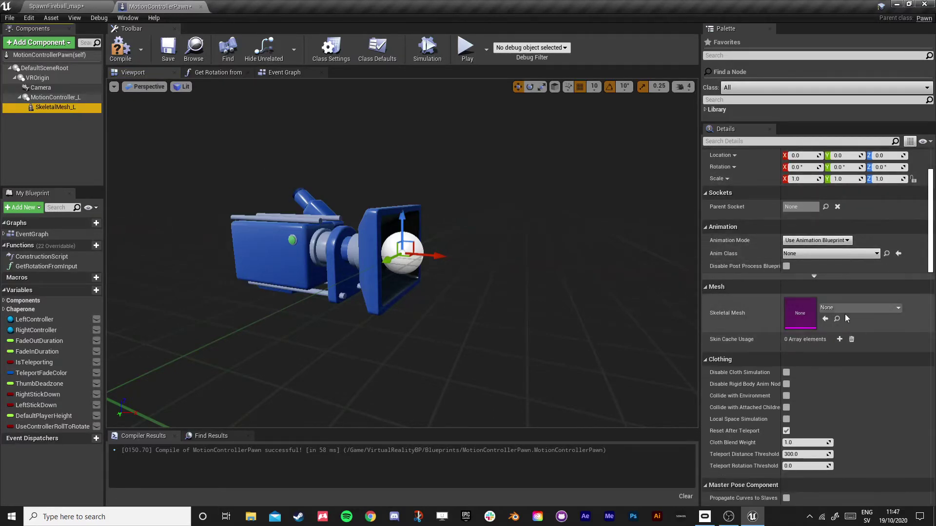
{"action": "left_click", "coordinate": [851, 307]}
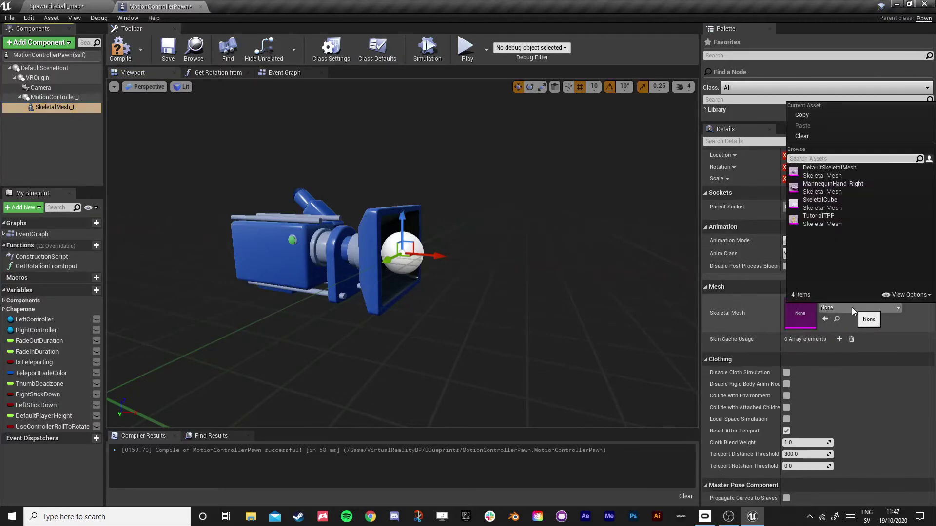
{"action": "left_click", "coordinate": [849, 183]}
{"action": "left_click", "coordinate": [63, 136]}
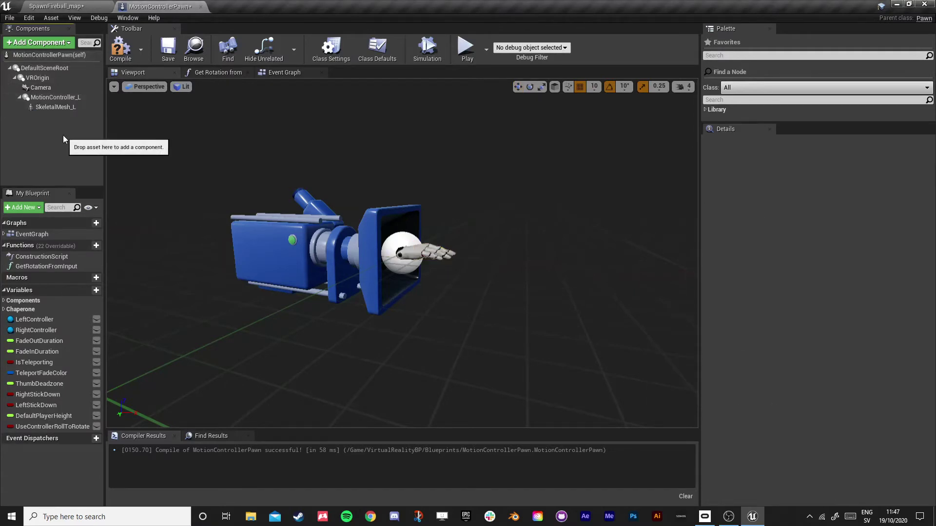
Add a second Motion Controller component under VROrigin and name it MotionController_R.
{"action": "left_click", "coordinate": [56, 78]}
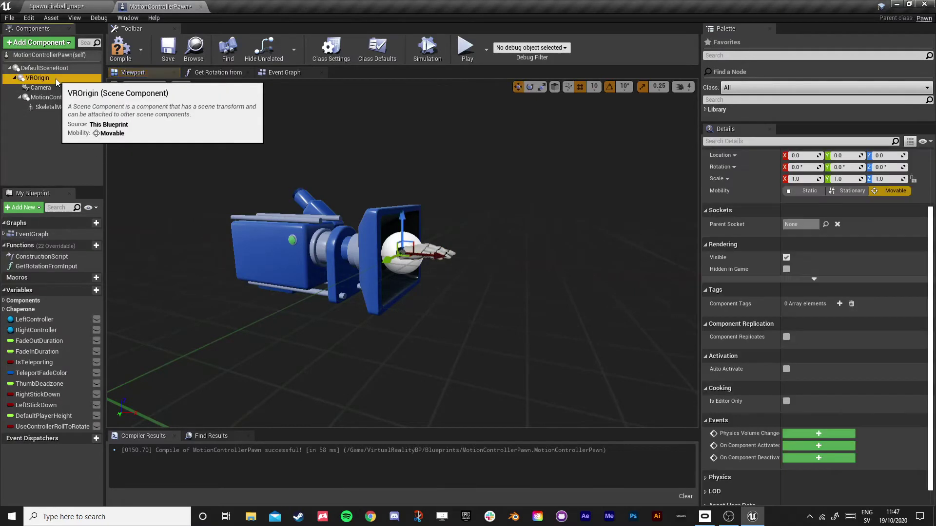
{"action": "left_click", "coordinate": [62, 43]}
{"action": "type", "text": "motion"}
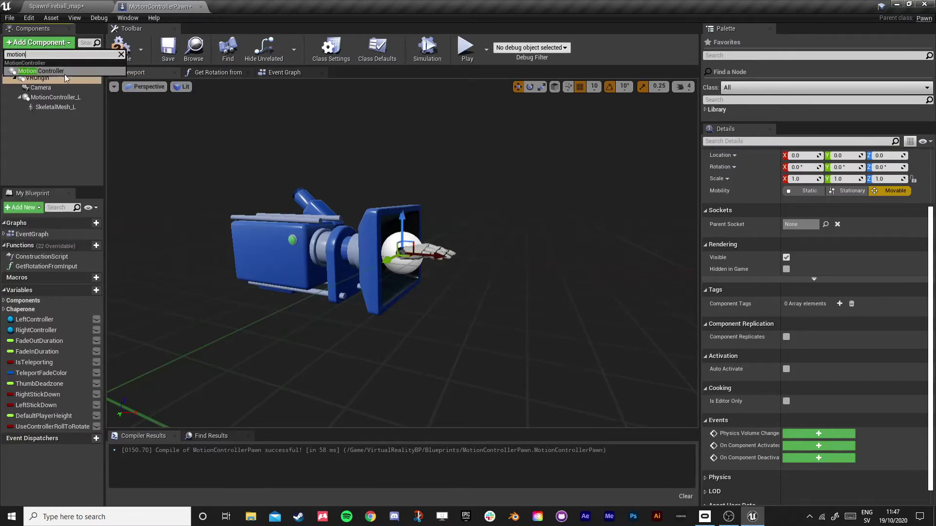
{"action": "left_click", "coordinate": [60, 72]}
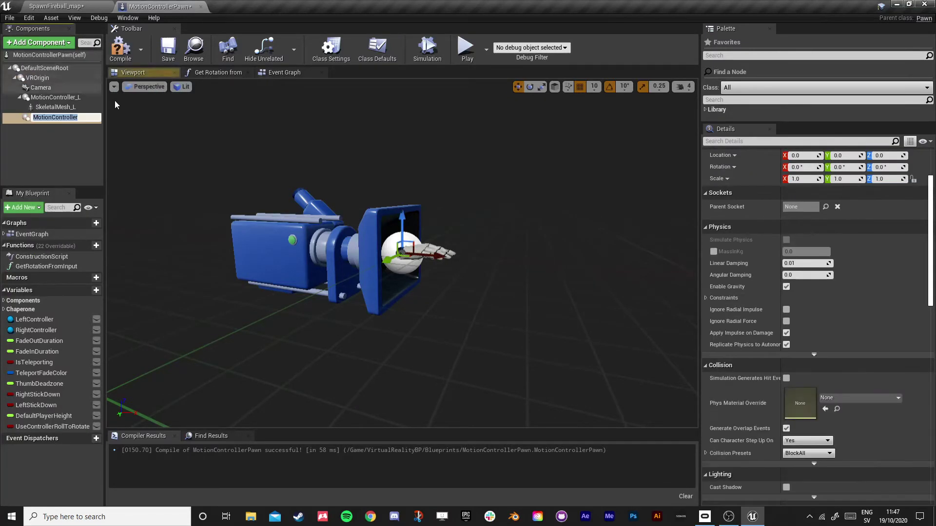
{"action": "key", "text": "Return"}
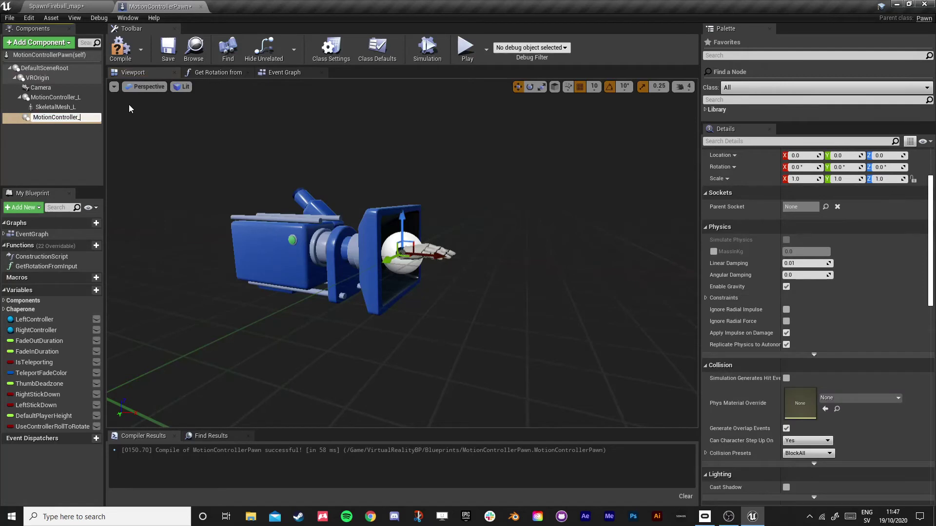
{"action": "type", "text": "R"}
{"action": "key", "text": "Return"}
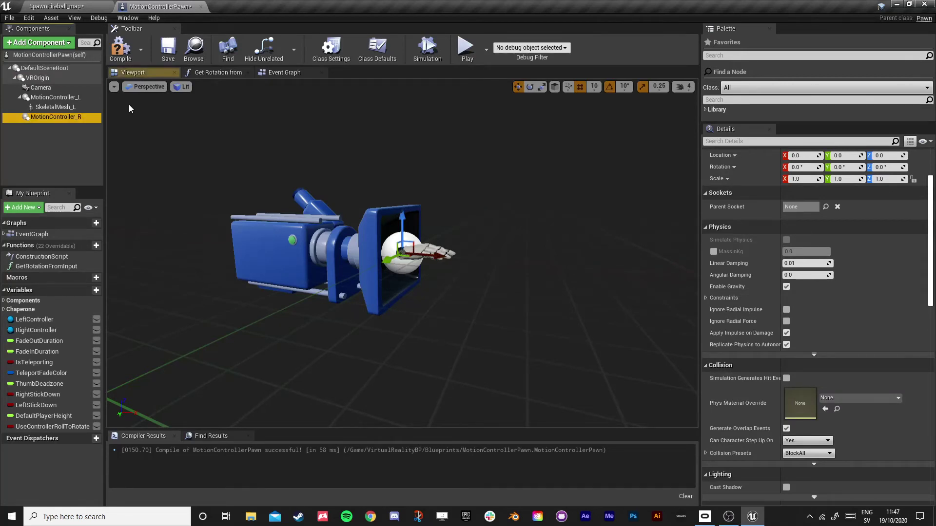
Set the Motion Source of MotionController_R to Right.
{"action": "scroll", "coordinate": [775, 244], "scroll_direction": "down", "scroll_amount": 3}
{"action": "scroll", "coordinate": [778, 240], "scroll_direction": "down", "scroll_amount": 20}
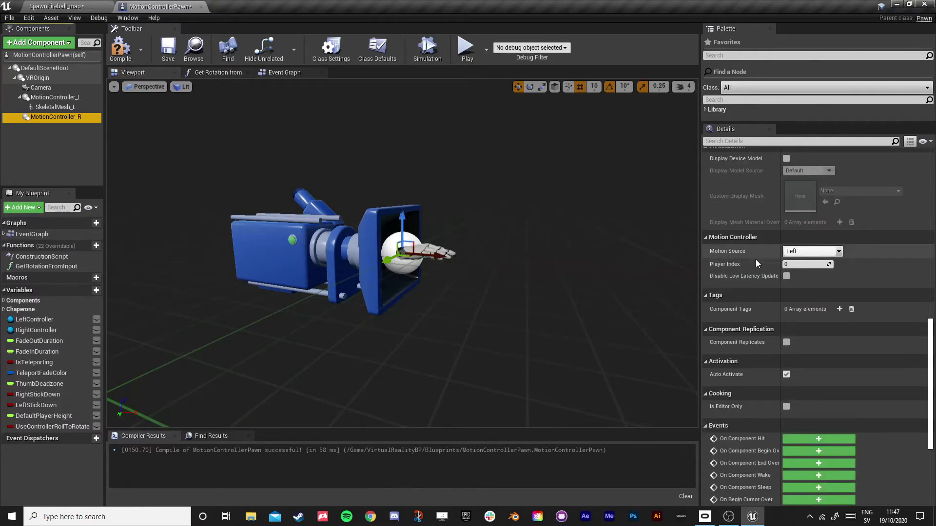
{"action": "left_click", "coordinate": [823, 251]}
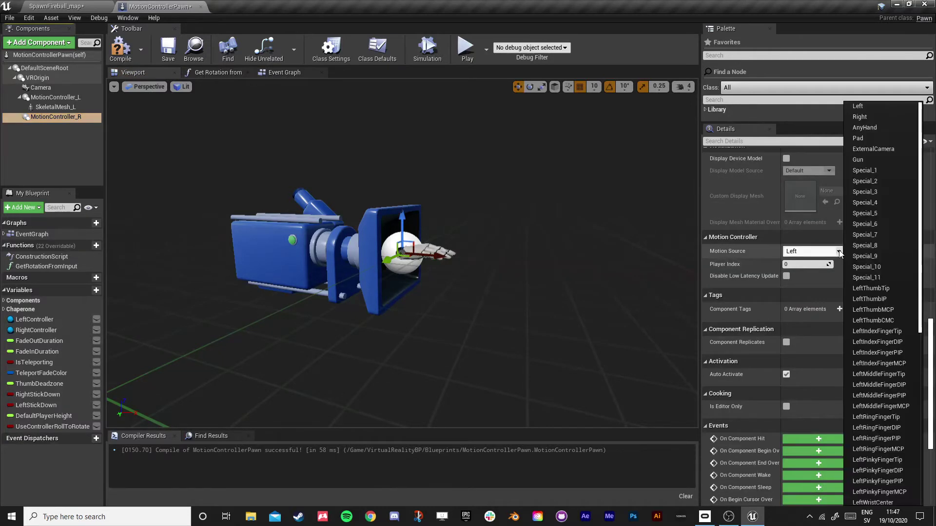
{"action": "left_click", "coordinate": [882, 115]}
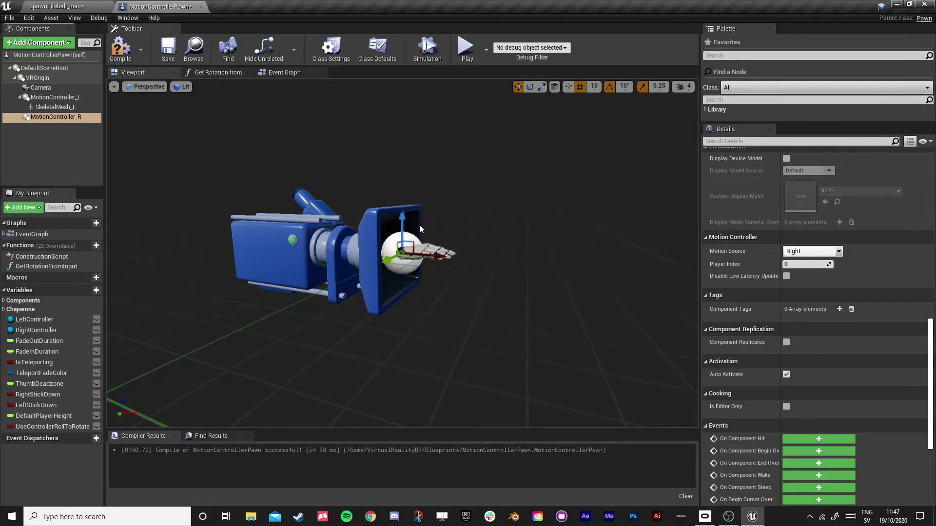
Add a Skeletal Mesh component under MotionController_R and name it SkeletalMesh_R.
{"action": "left_click", "coordinate": [64, 117]}
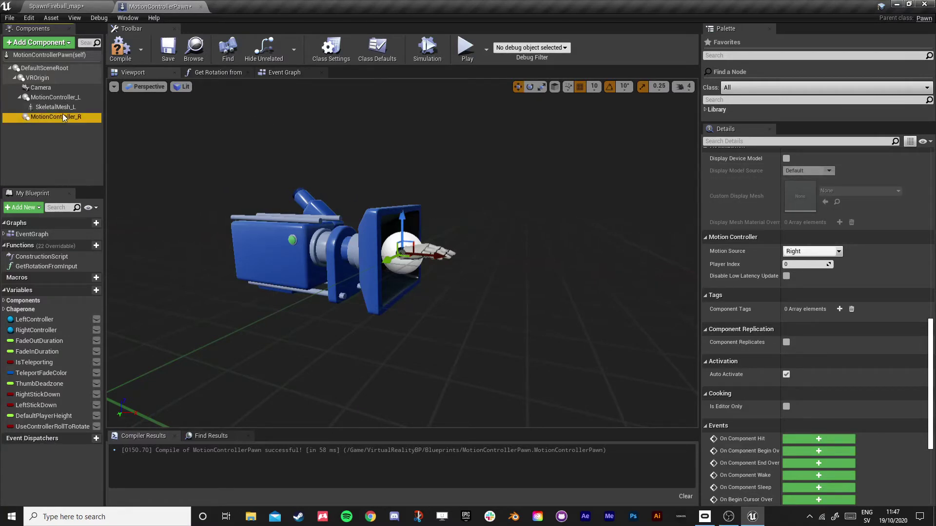
{"action": "left_click", "coordinate": [51, 42]}
{"action": "type", "text": "skel"}
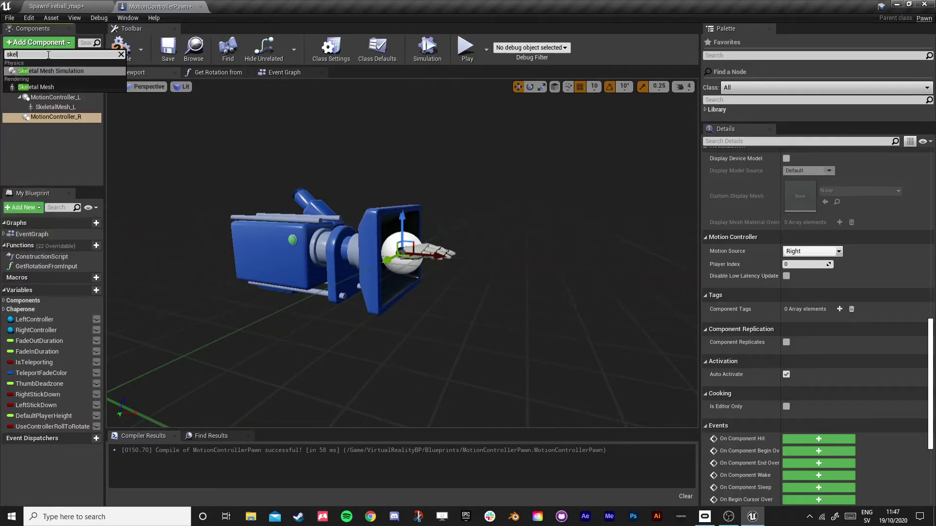
{"action": "left_click", "coordinate": [36, 87]}
{"action": "key", "text": "Return"}
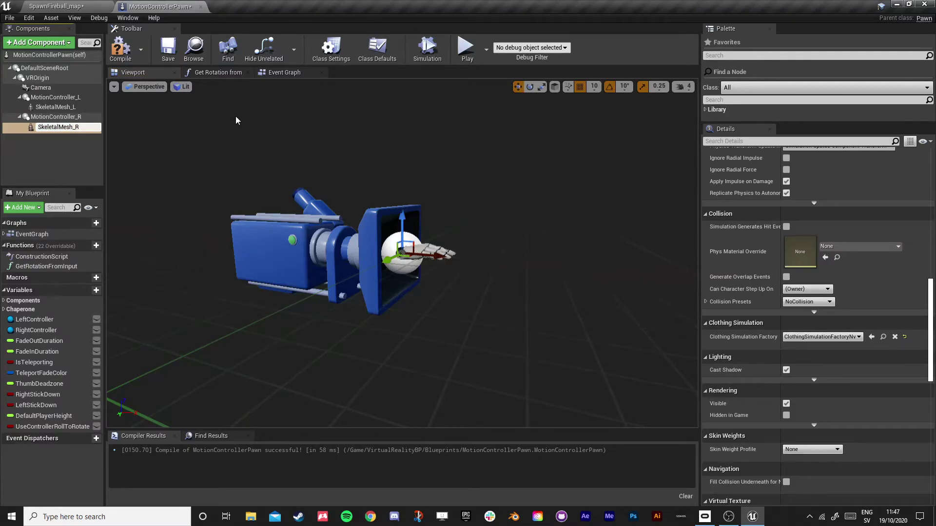
{"action": "key", "text": "Return"}
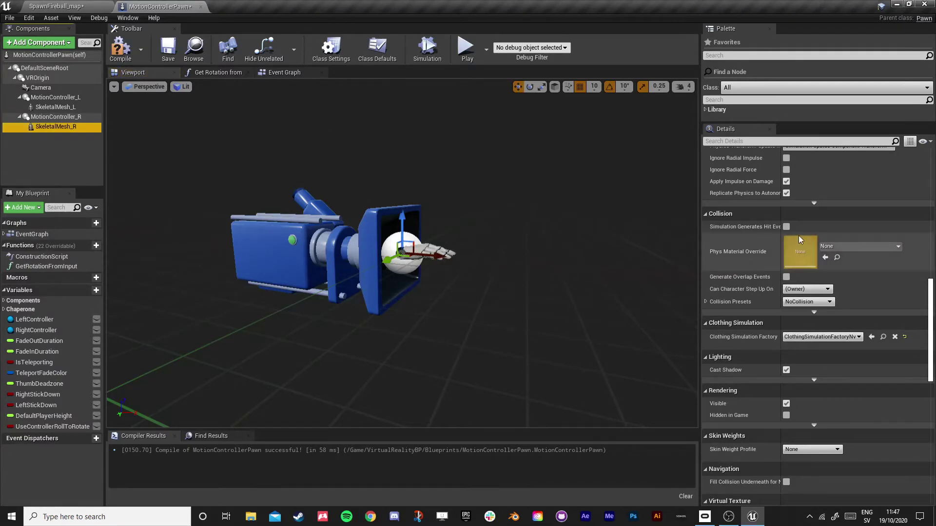
Assign the MannequinHand_Right skeletal mesh to SkeletalMesh_R, and compile and save the blueprint.
{"action": "scroll", "coordinate": [809, 246], "scroll_direction": "down", "scroll_amount": 2}
{"action": "scroll", "coordinate": [818, 253], "scroll_direction": "up", "scroll_amount": 10}
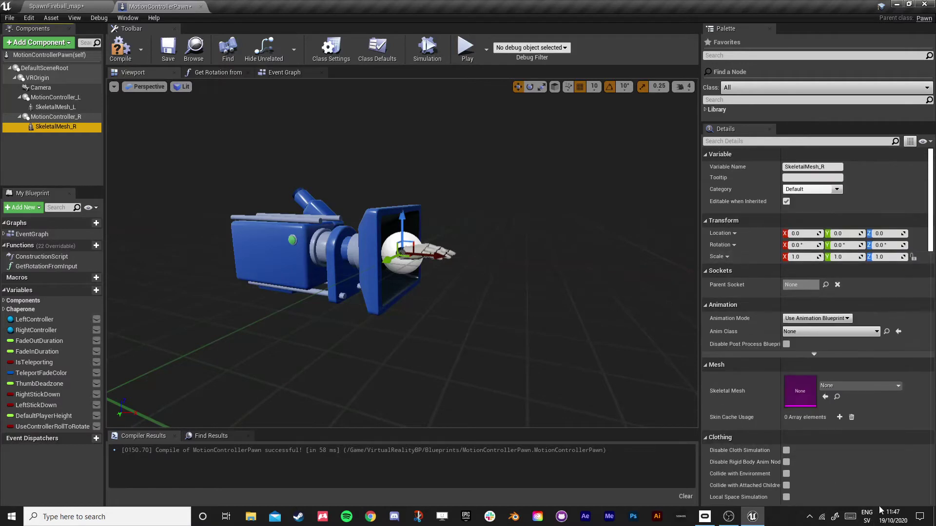
{"action": "scroll", "coordinate": [834, 341], "scroll_direction": "down", "scroll_amount": 2}
{"action": "left_click", "coordinate": [846, 336]}
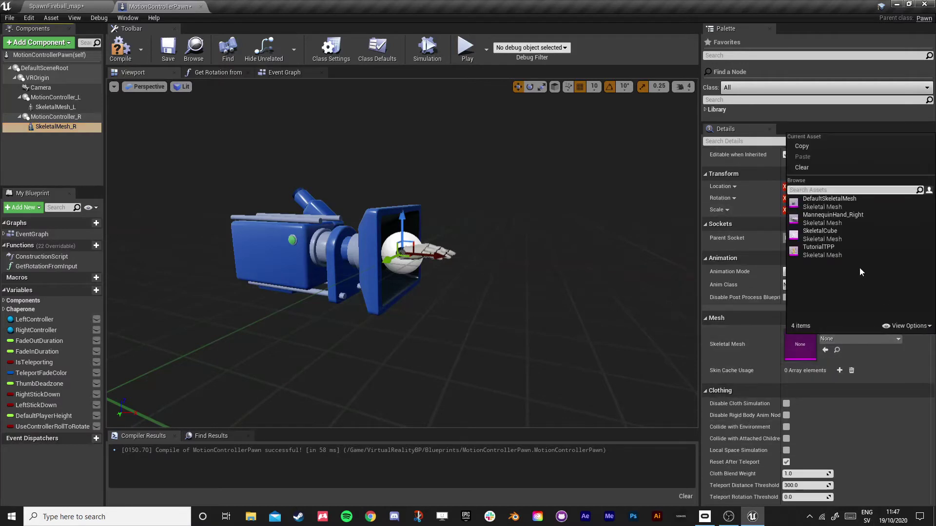
{"action": "left_click", "coordinate": [864, 216]}
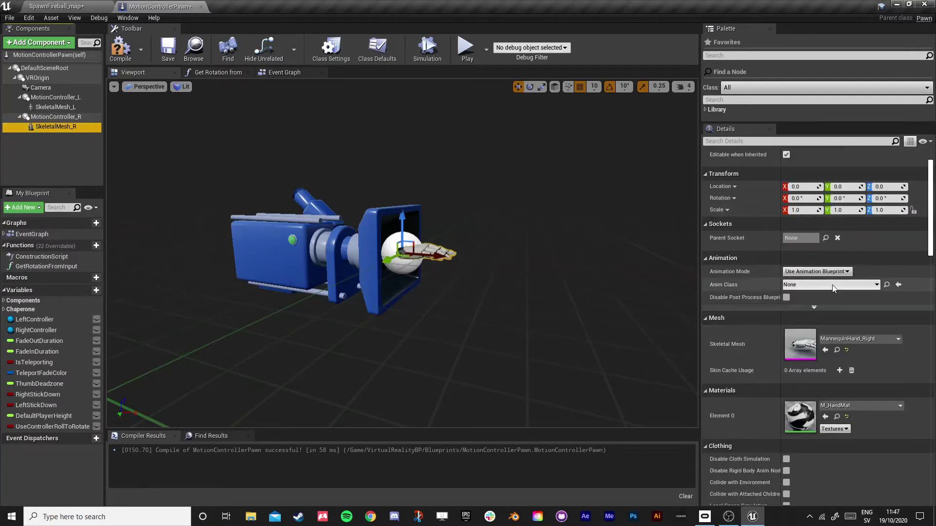
{"action": "left_click", "coordinate": [120, 49]}
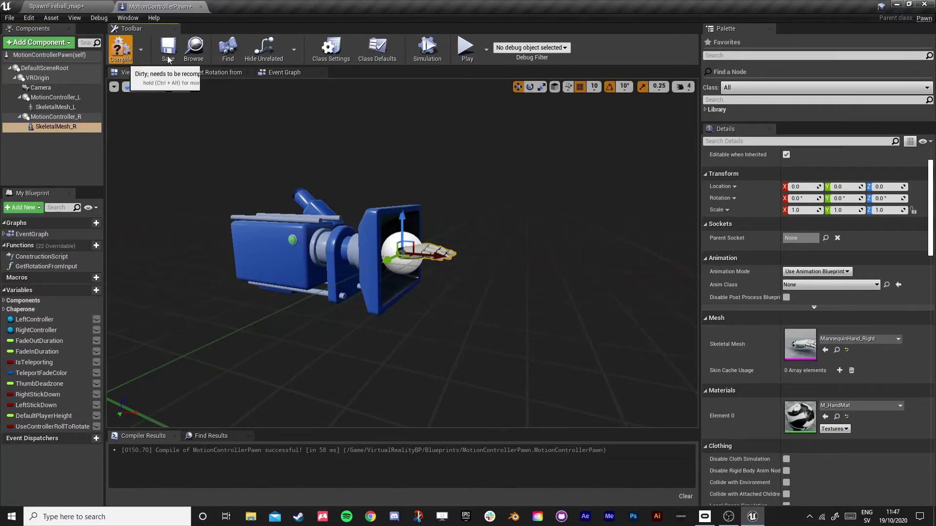
{"action": "left_click", "coordinate": [168, 49]}
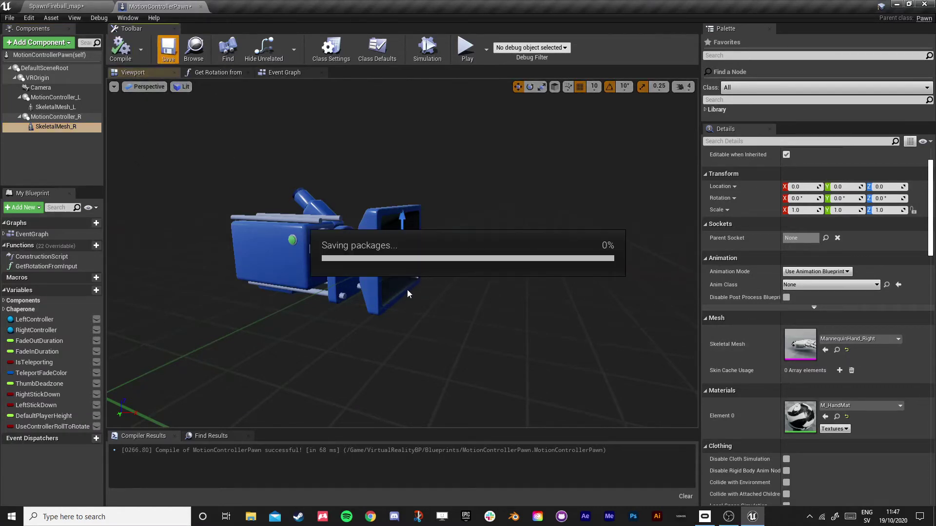
Set the X location of SkeletalMesh_L to -5.
{"action": "scroll", "coordinate": [470, 298], "scroll_direction": "up", "scroll_amount": 5}
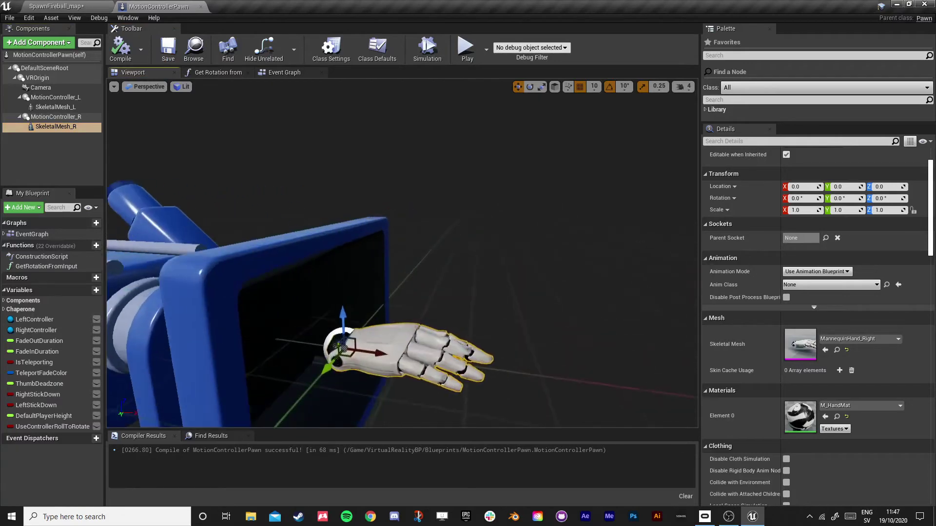
{"action": "right_click_drag", "start_coordinate": [470, 298], "coordinate": [424, 290]}
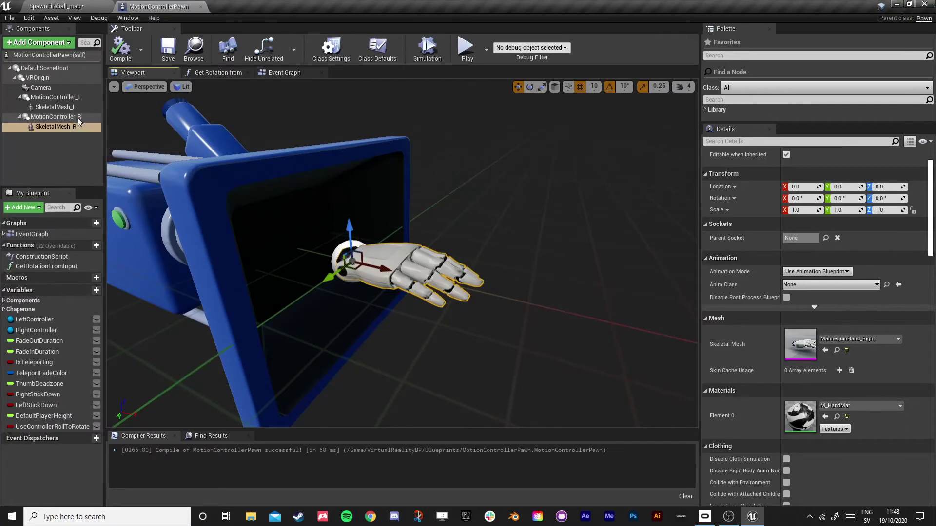
{"action": "left_click", "coordinate": [55, 107]}
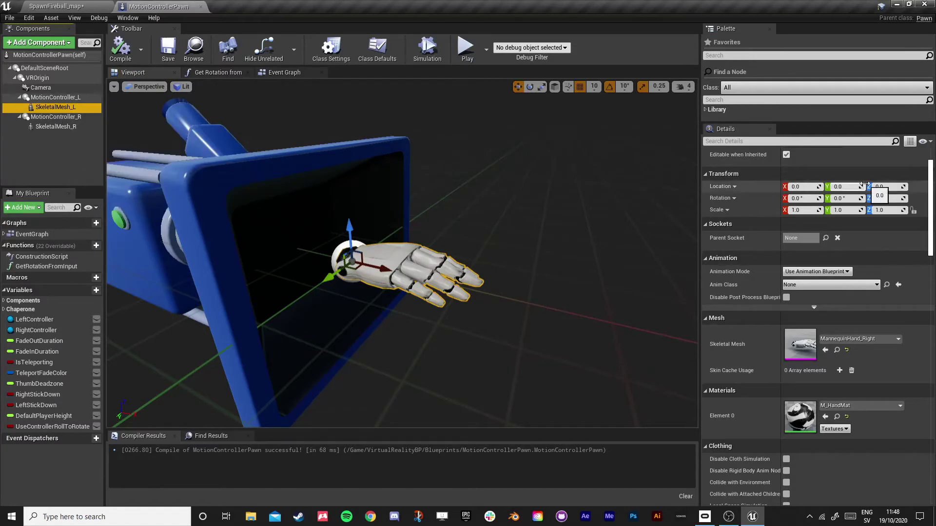
{"action": "left_click", "coordinate": [806, 186]}
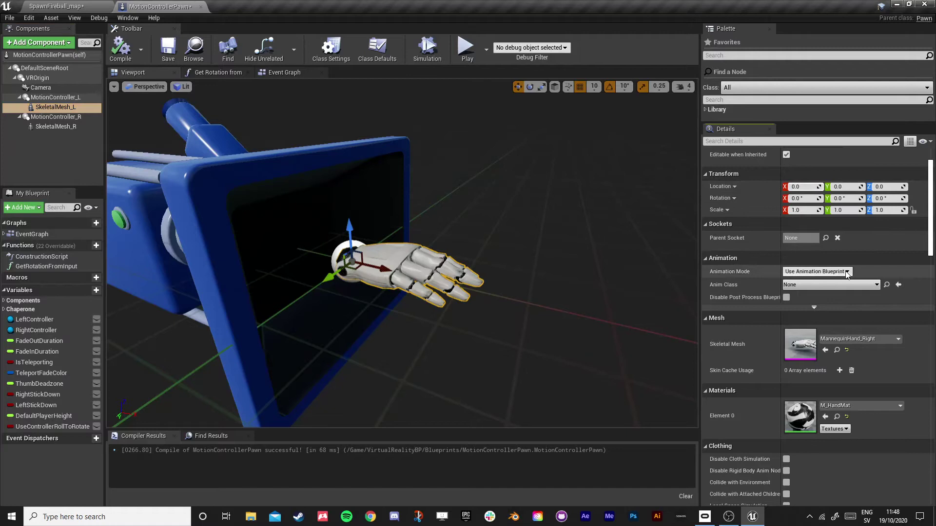
{"action": "left_click", "coordinate": [801, 187]}
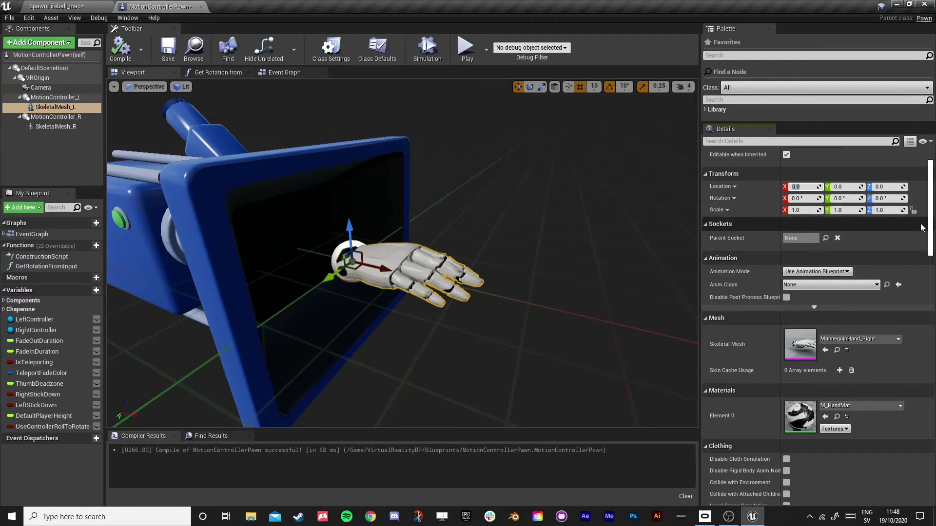
{"action": "type", "text": "-"}
{"action": "type", "text": "5"}
{"action": "key", "text": "Return"}
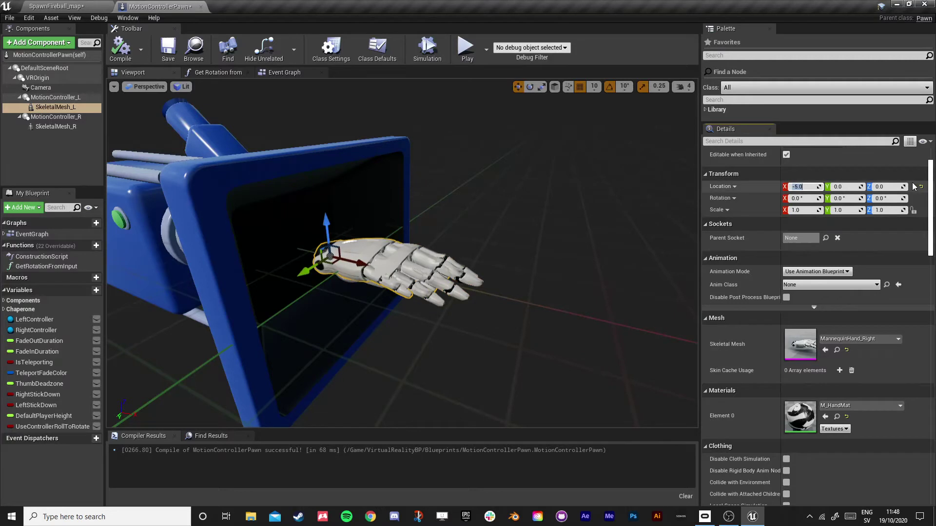
Rotate SkeletalMesh_L by 90° on X and mirror it with a Z scale of -1.
{"action": "left_click", "coordinate": [799, 198]}
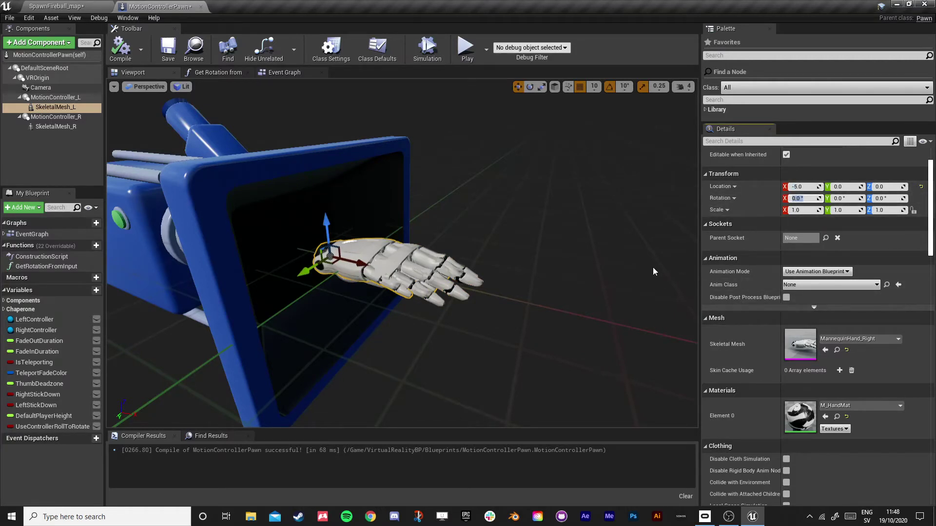
{"action": "type", "text": "90"}
{"action": "key", "text": "Return"}
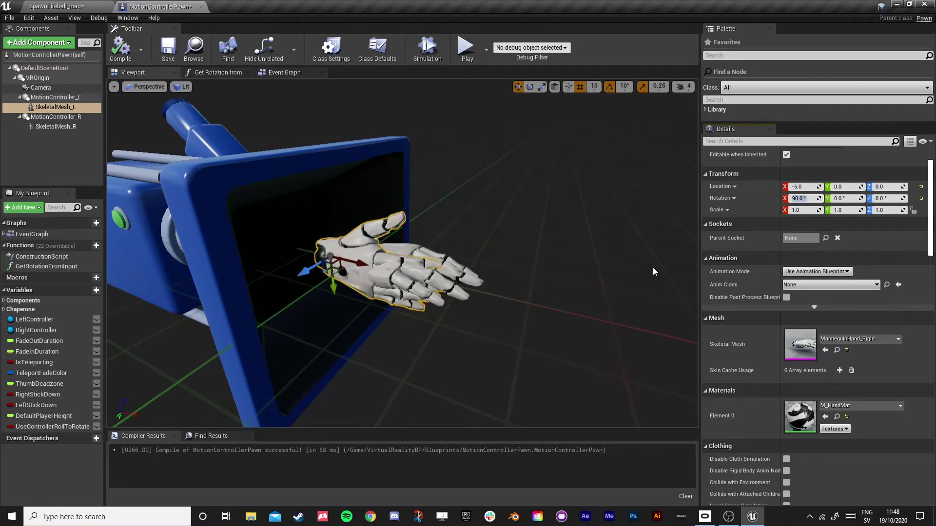
{"action": "left_click", "coordinate": [811, 211]}
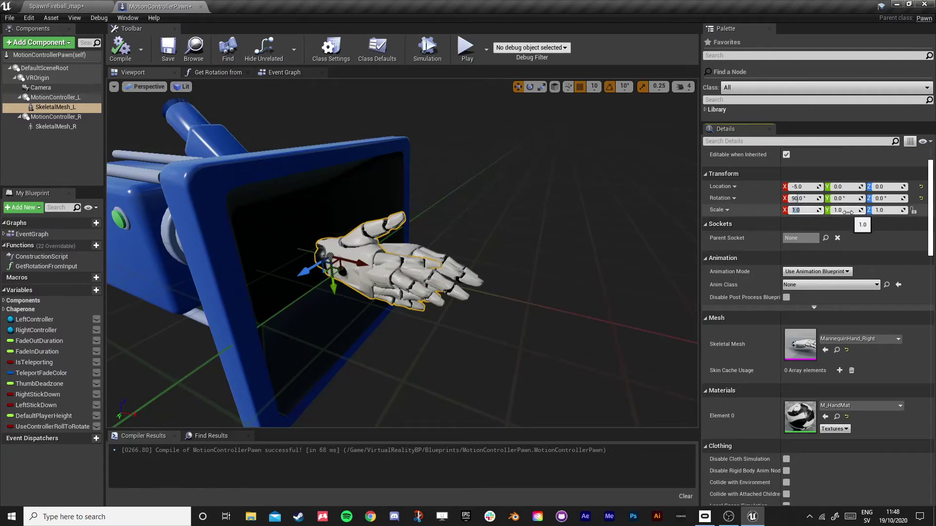
{"action": "left_click", "coordinate": [887, 211]}
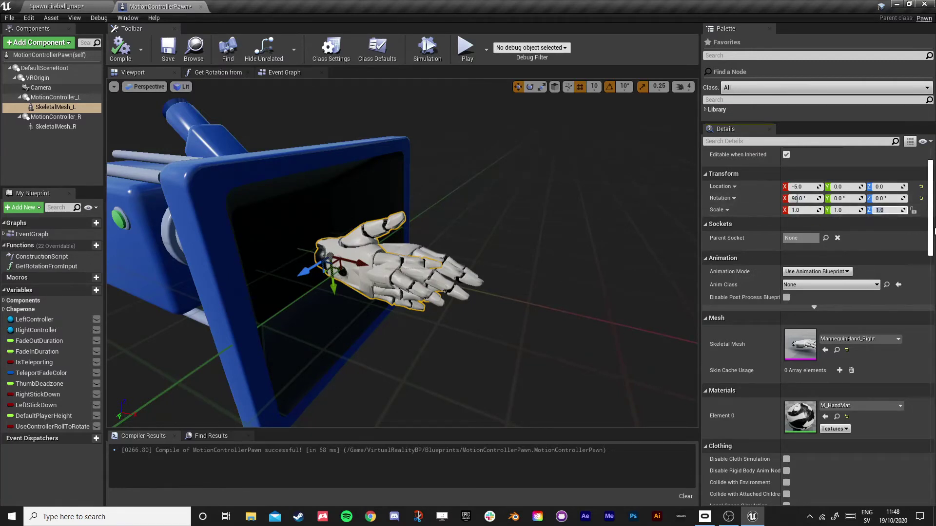
{"action": "type", "text": "-1"}
{"action": "key", "text": "Return"}
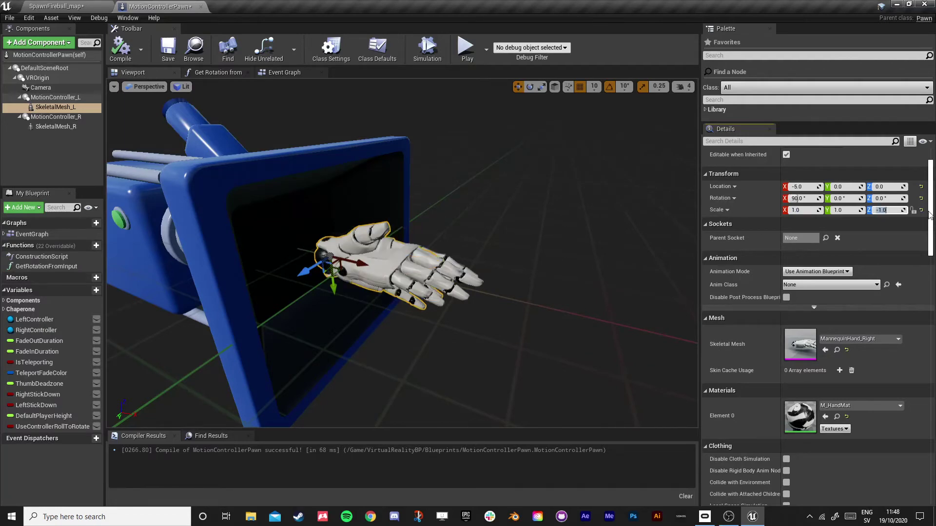
Set the X location of SkeletalMesh_R to -5 and its X rotation to 90°.
{"action": "left_click", "coordinate": [66, 127]}
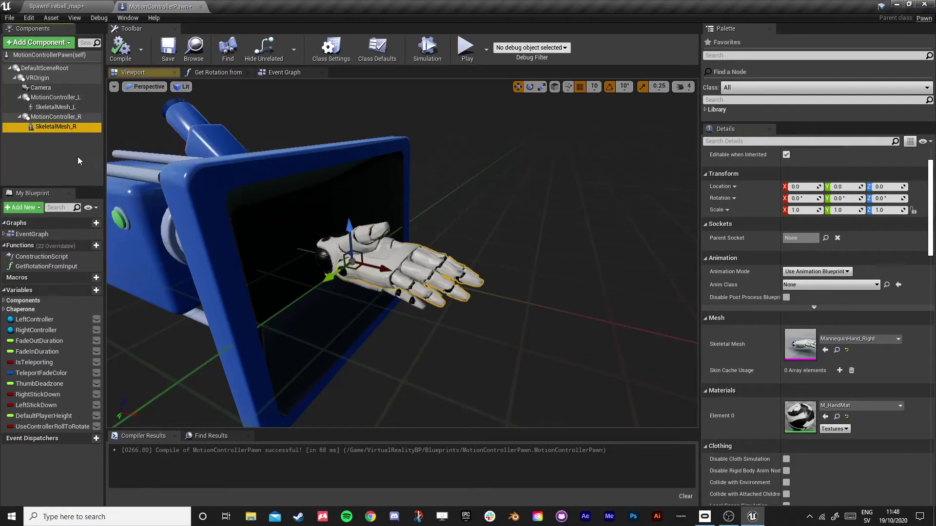
{"action": "left_click", "coordinate": [800, 187]}
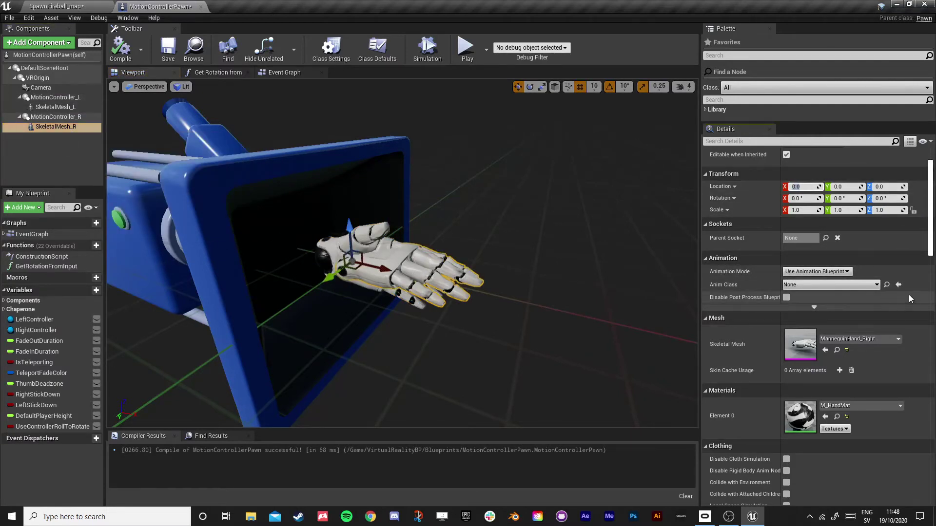
{"action": "type", "text": "-5"}
{"action": "key", "text": "Return"}
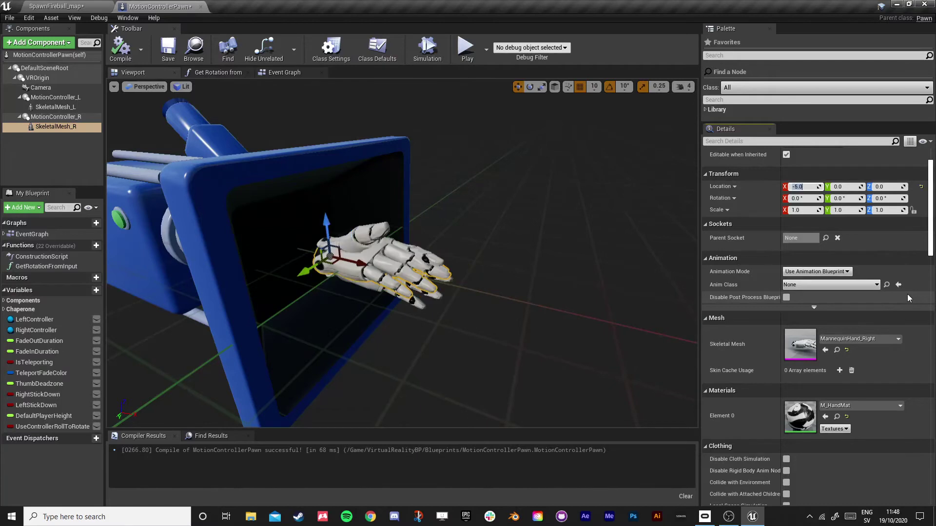
{"action": "left_click", "coordinate": [809, 198]}
{"action": "type", "text": "90"}
{"action": "key", "text": "Return"}
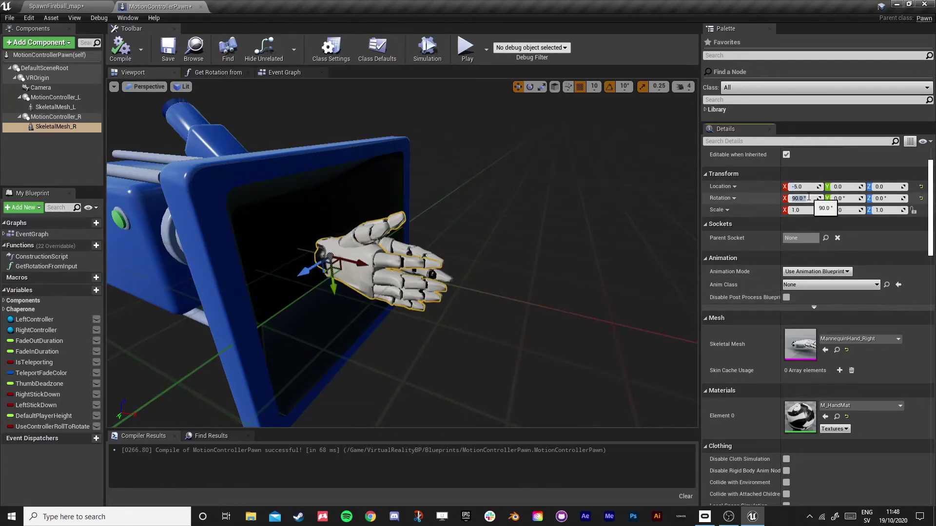
Inspect the two overlapping hands from the front and save the MotionControllerPawn blueprint.
{"action": "left_click_drag", "start_coordinate": [456, 332], "coordinate": [470, 323]}
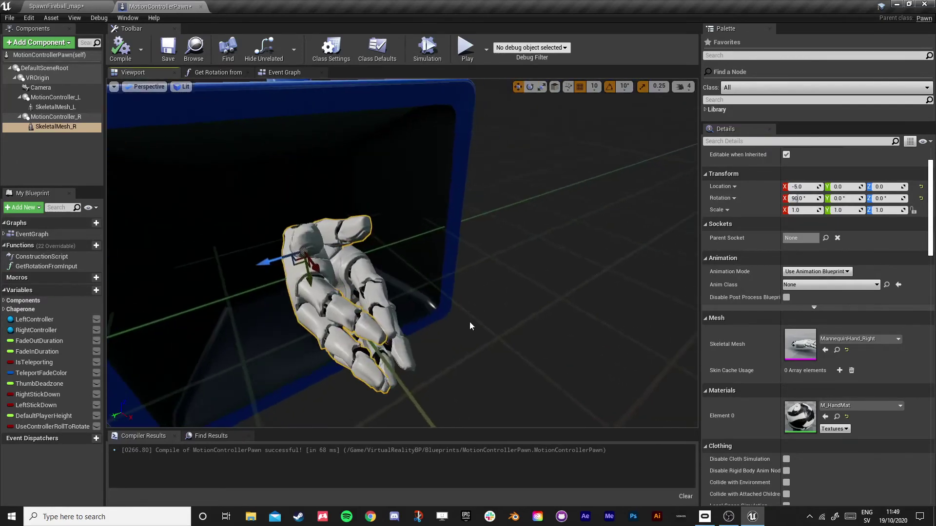
{"action": "left_click", "coordinate": [168, 48]}
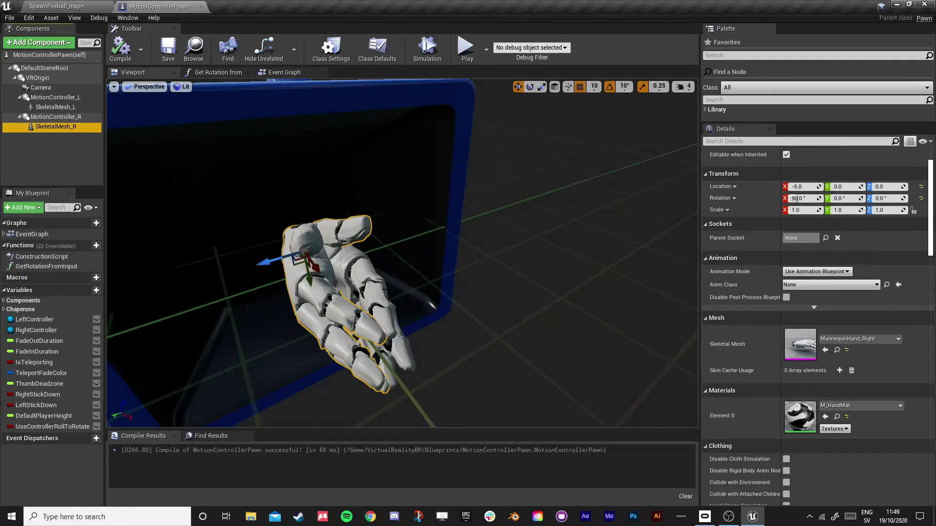
{"action": "left_click_drag", "start_coordinate": [402, 253], "coordinate": [402, 253]}
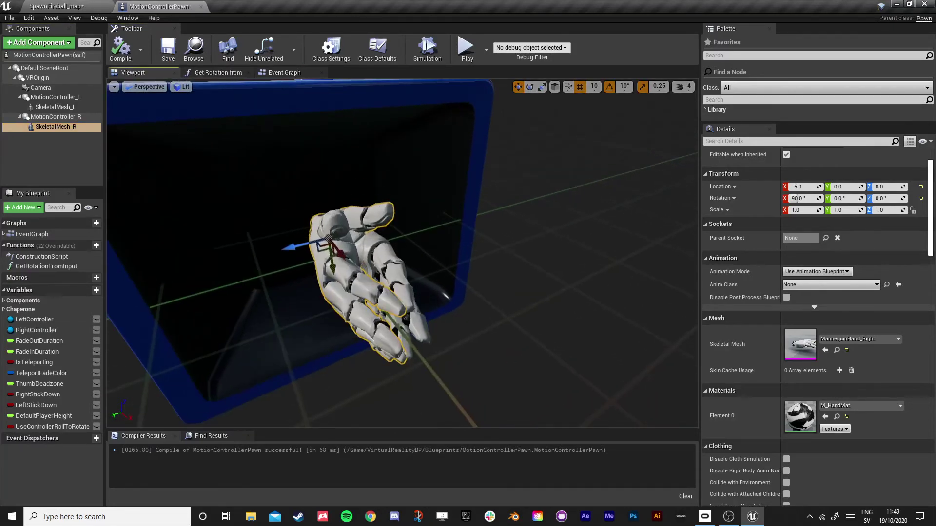
Return to the level editor and reopen MotionControllerPawn from the Blueprints folder.
{"action": "left_click", "coordinate": [55, 6]}
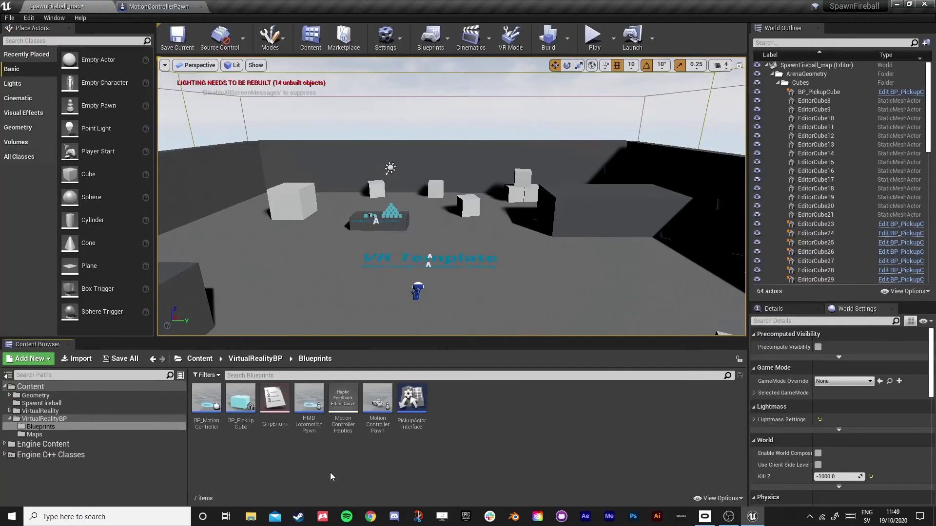
{"action": "double_click", "coordinate": [377, 402]}
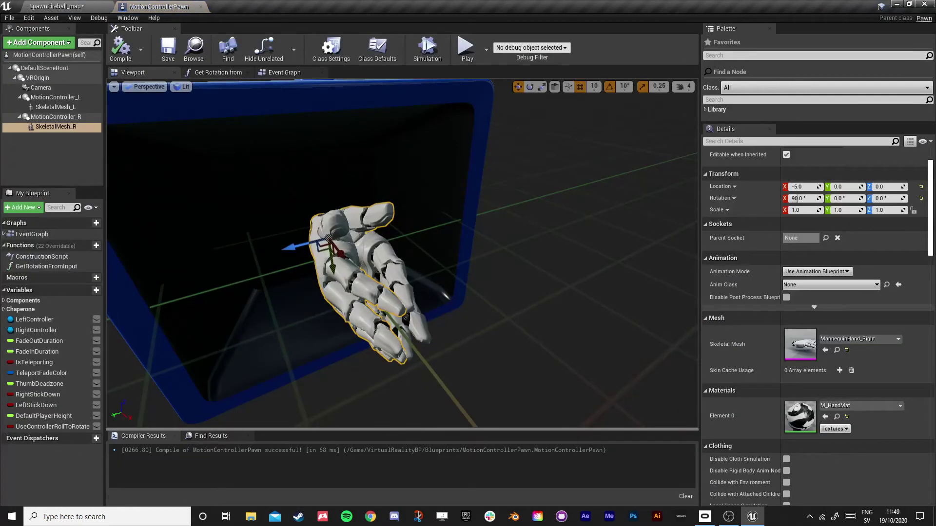
{"action": "left_click_drag", "start_coordinate": [403, 254], "coordinate": [402, 253]}
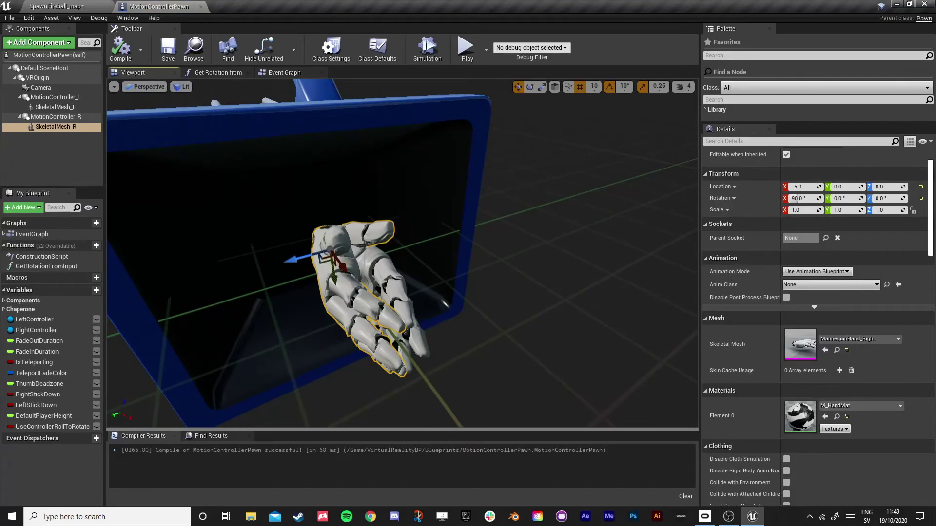
Add a GrabLeft input action event in an empty area of MotionControllerPawn's Event Graph.
{"action": "left_click", "coordinate": [287, 72]}
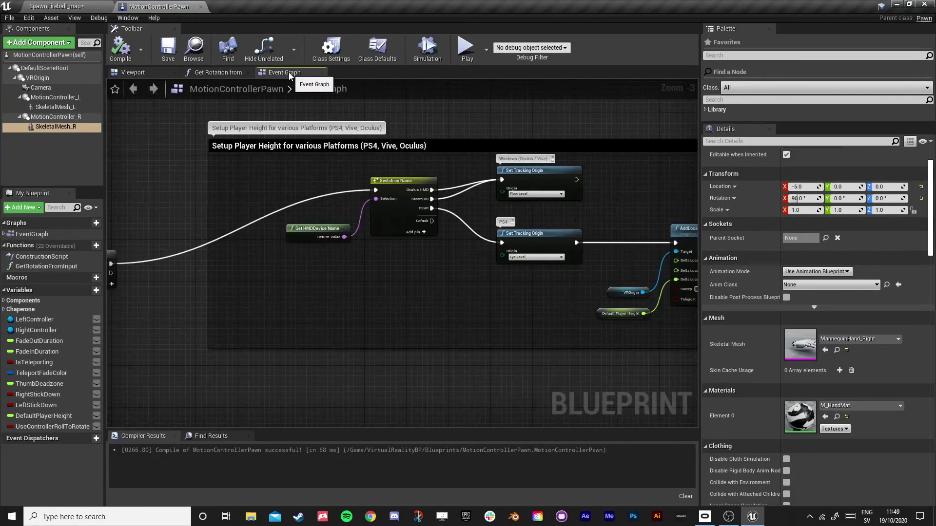
{"action": "scroll", "coordinate": [297, 214], "scroll_direction": "down", "scroll_amount": 1}
{"action": "right_click_drag", "start_coordinate": [278, 285], "coordinate": [373, 226]}
{"action": "scroll", "coordinate": [363, 291], "scroll_direction": "up", "scroll_amount": 1}
{"action": "right_click_drag", "start_coordinate": [359, 296], "coordinate": [288, 310]}
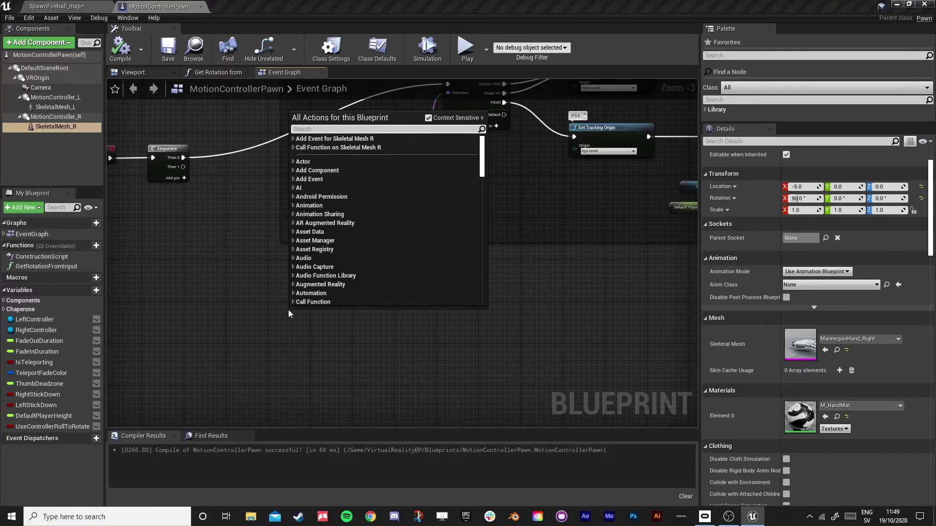
{"action": "type", "text": "grab"}
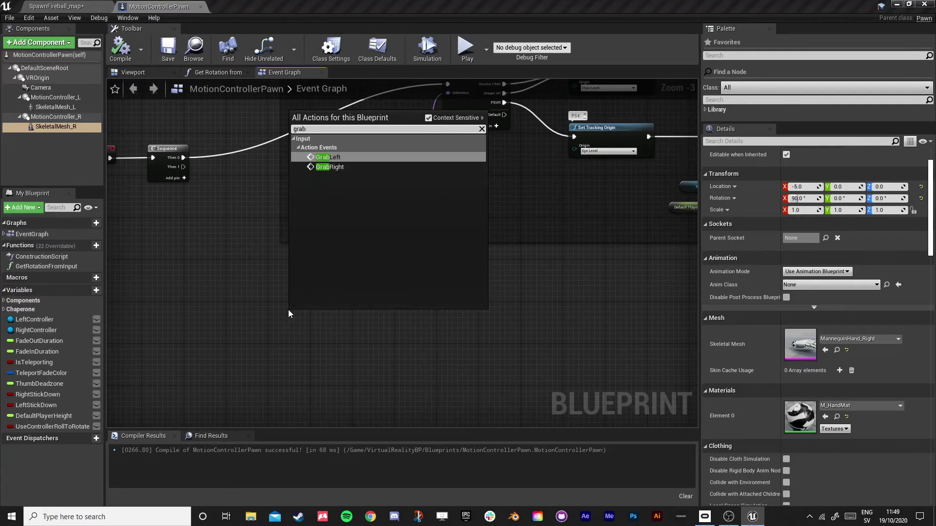
{"action": "key", "text": "Return"}
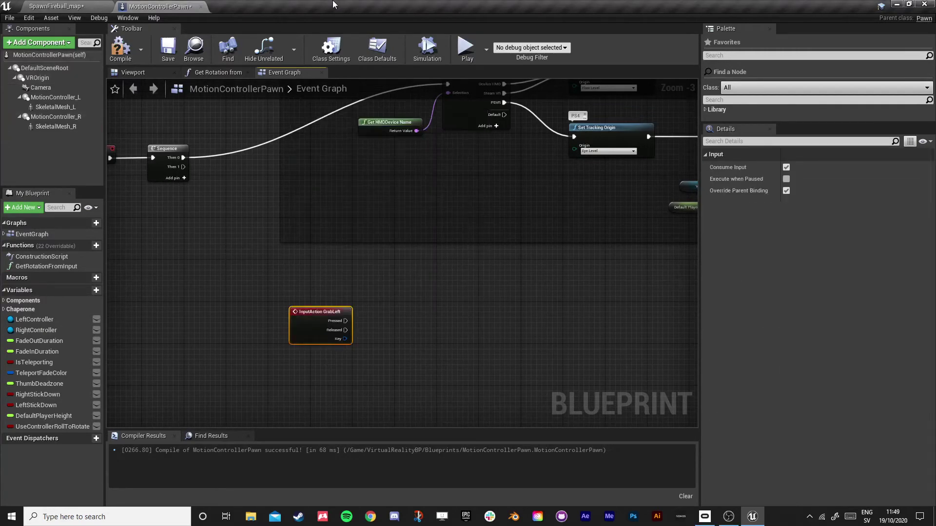
Add a GrabRight input action event just below the GrabLeft event and compile the blueprint.
{"action": "scroll", "coordinate": [361, 317], "scroll_direction": "up", "scroll_amount": 2}
{"action": "right_click_drag", "start_coordinate": [361, 317], "coordinate": [364, 151]}
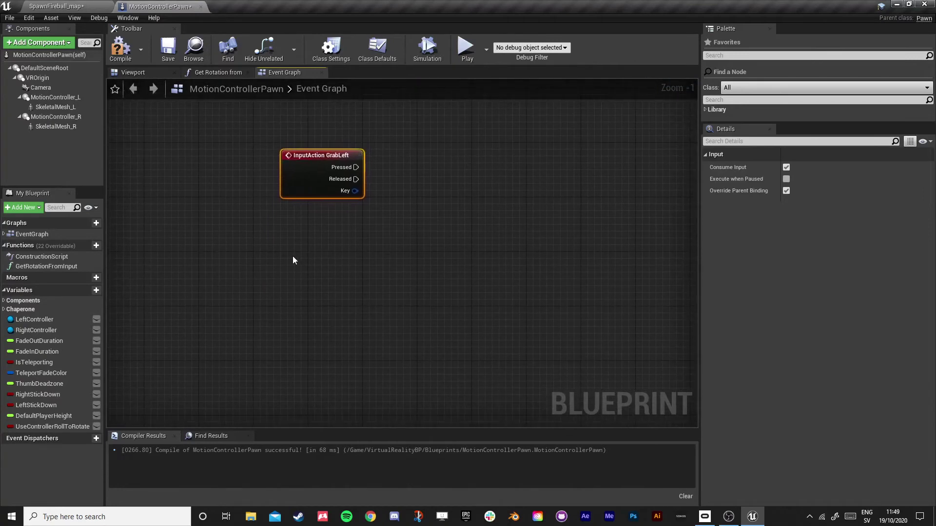
{"action": "right_click", "coordinate": [279, 259]}
{"action": "type", "text": "frab"}
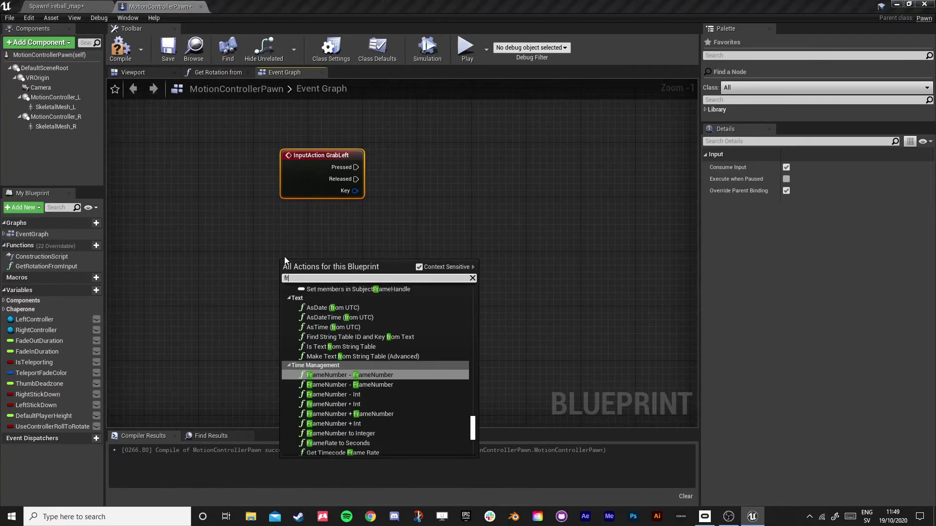
{"action": "key", "text": "BackSpace"}
{"action": "key", "text": "BackSpace"}
{"action": "key", "text": "BackSpace"}
{"action": "key", "text": "BackSpace"}
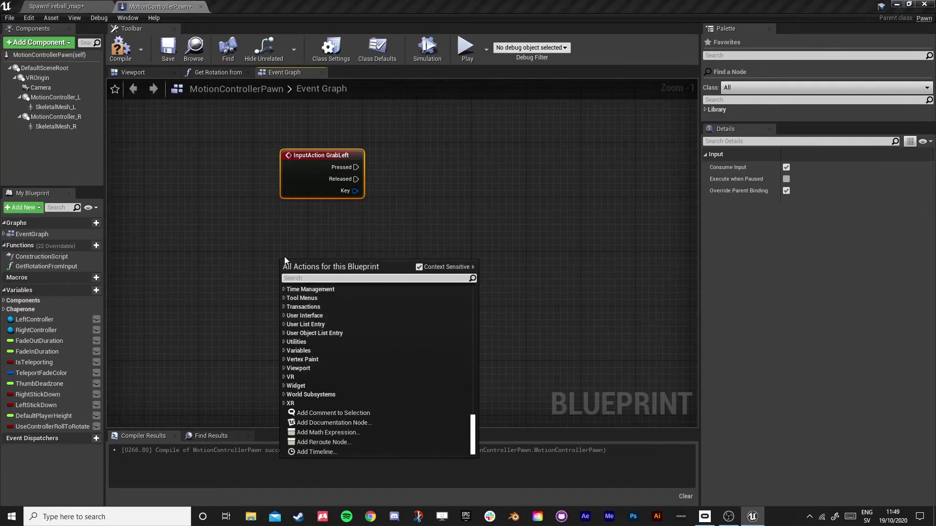
{"action": "type", "text": "grab"}
{"action": "key", "text": "Down"}
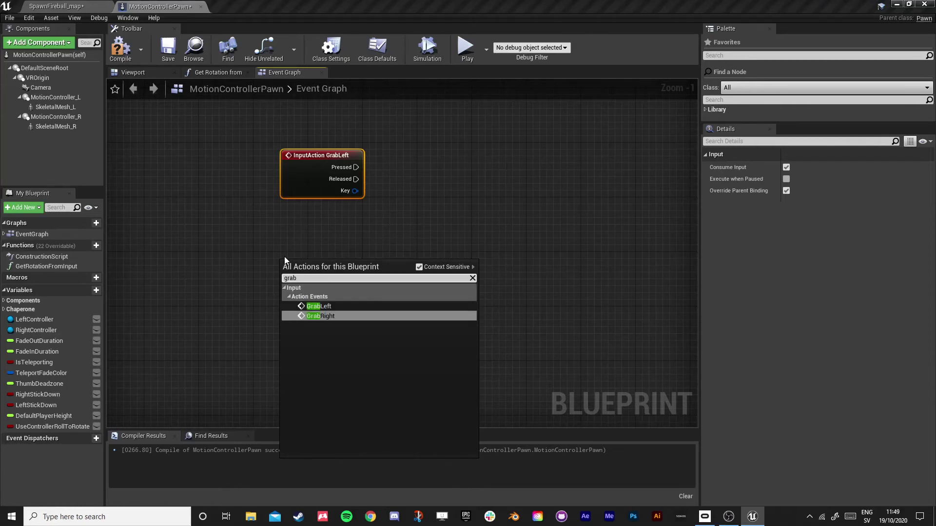
{"action": "key", "text": "Return"}
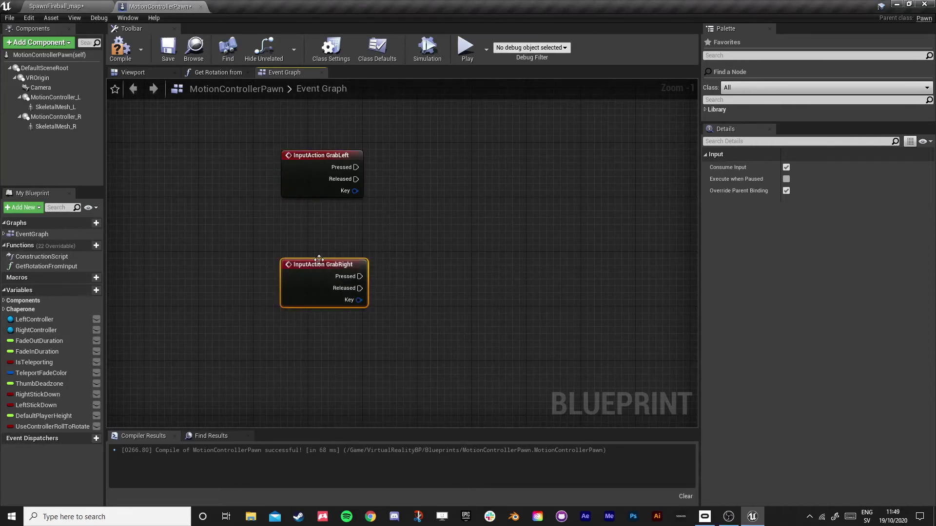
{"action": "left_click_drag", "start_coordinate": [318, 259], "coordinate": [316, 245]}
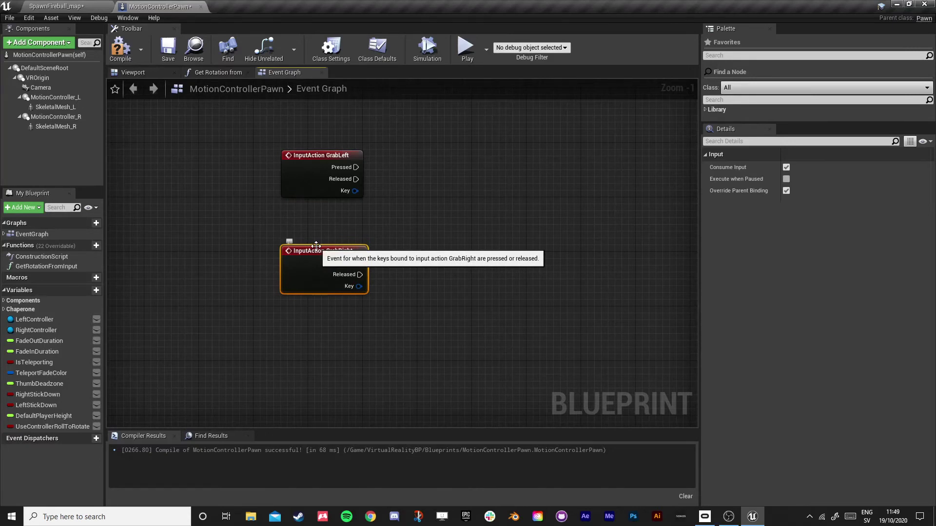
{"action": "left_click", "coordinate": [120, 49]}
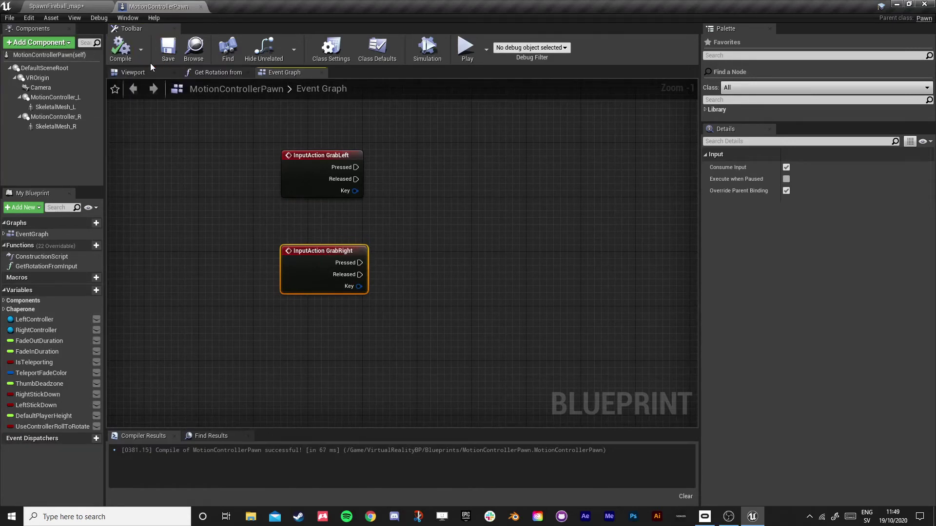
Examine the GrabLeft key bindings among the action mappings in the project's input settings, and return to MotionControllerPawn.
{"action": "left_click", "coordinate": [48, 6]}
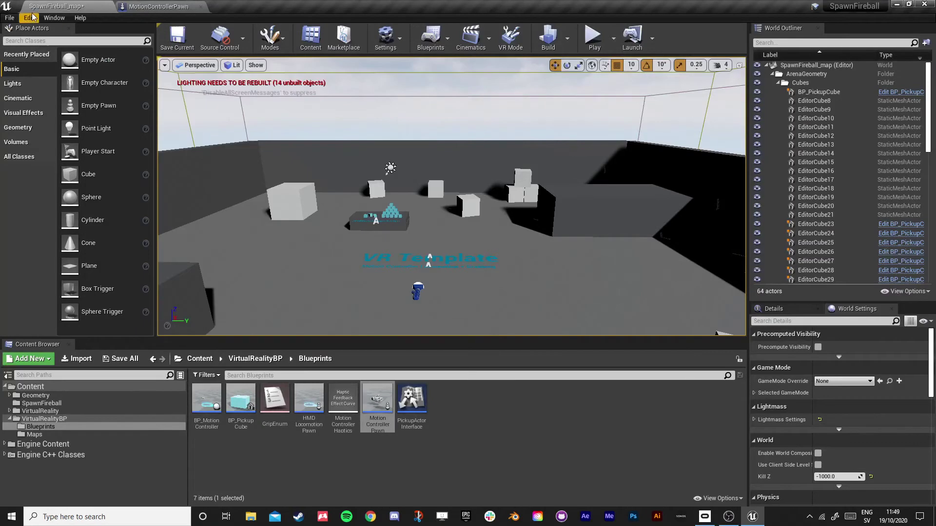
{"action": "left_click", "coordinate": [30, 17]}
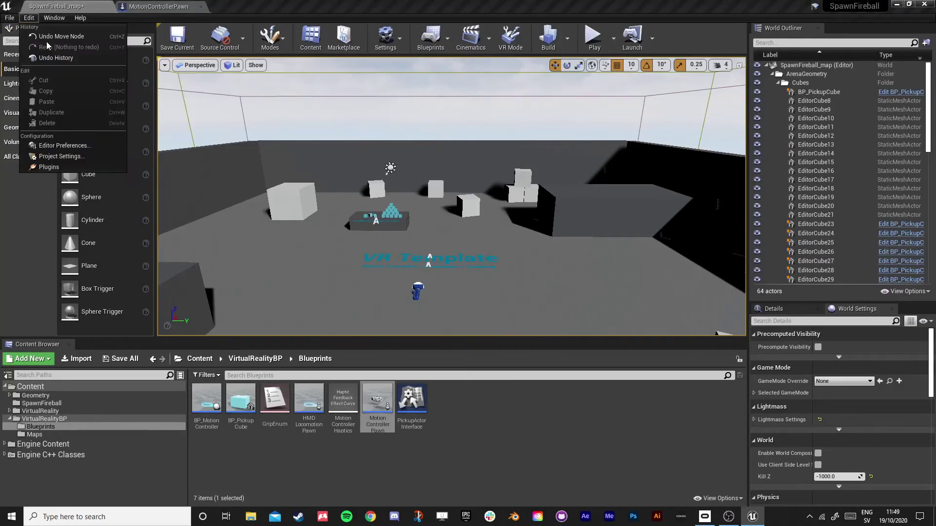
{"action": "left_click", "coordinate": [82, 156]}
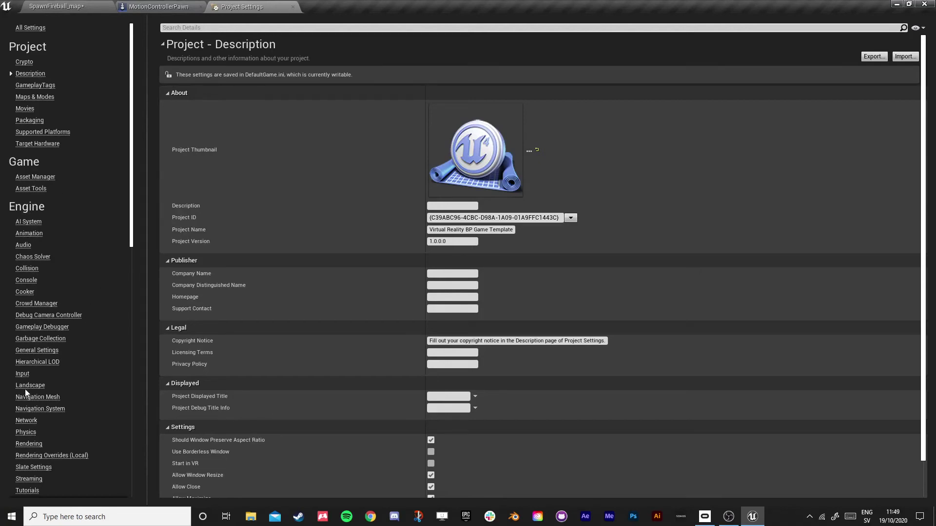
{"action": "left_click", "coordinate": [21, 373]}
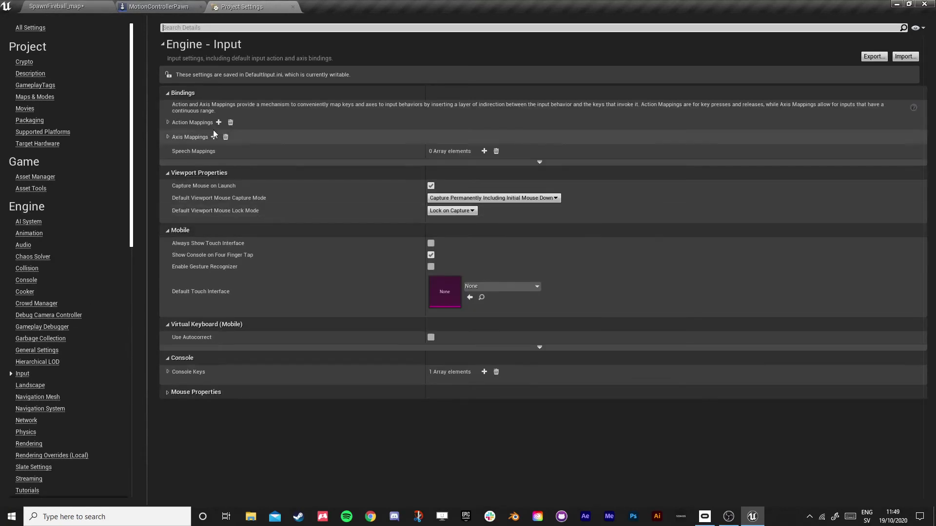
{"action": "left_click", "coordinate": [167, 122]}
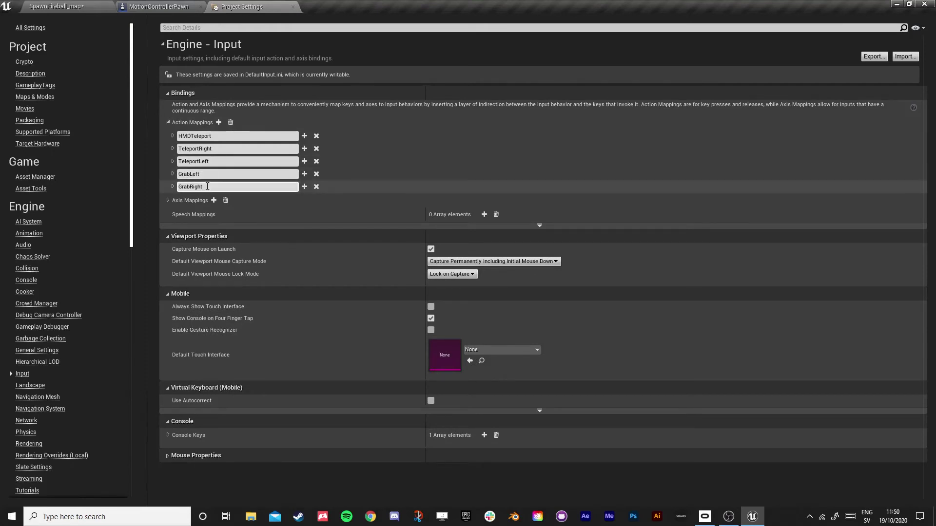
{"action": "left_click", "coordinate": [174, 175]}
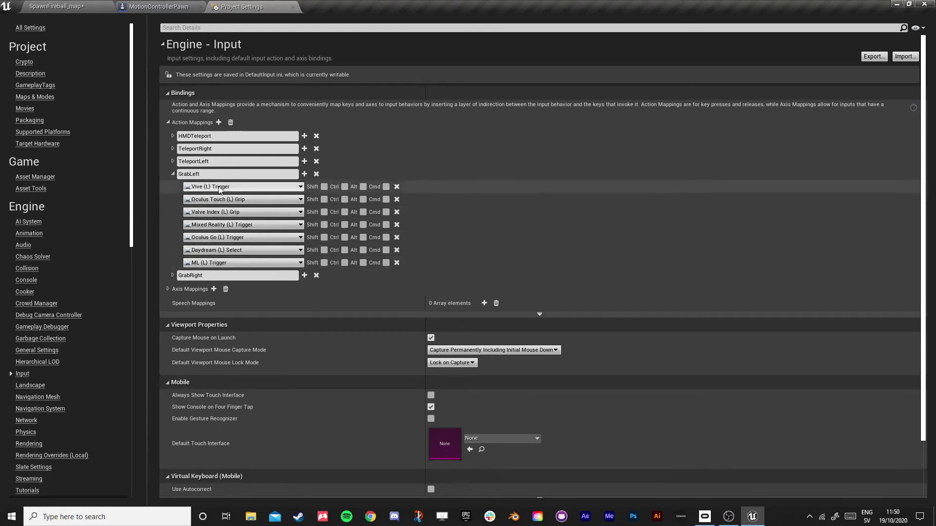
{"action": "left_click", "coordinate": [173, 175]}
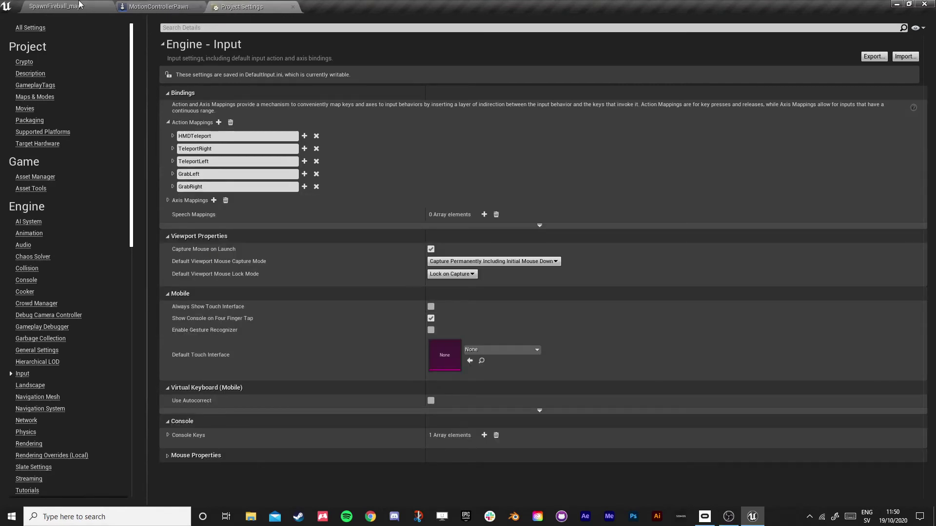
{"action": "left_click", "coordinate": [292, 7]}
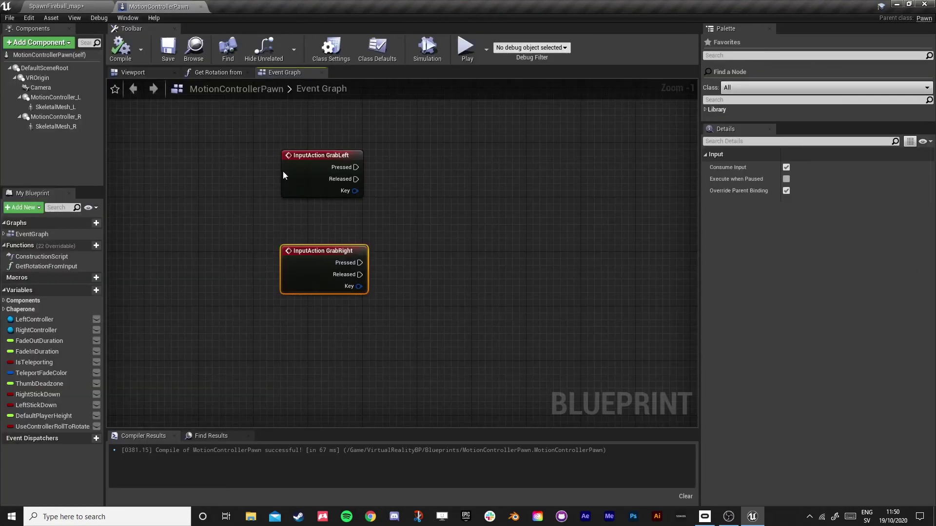
Create a Boolean variable named GrabLeftPressed in MotionControllerPawn.
{"action": "right_click_drag", "start_coordinate": [463, 207], "coordinate": [369, 254]}
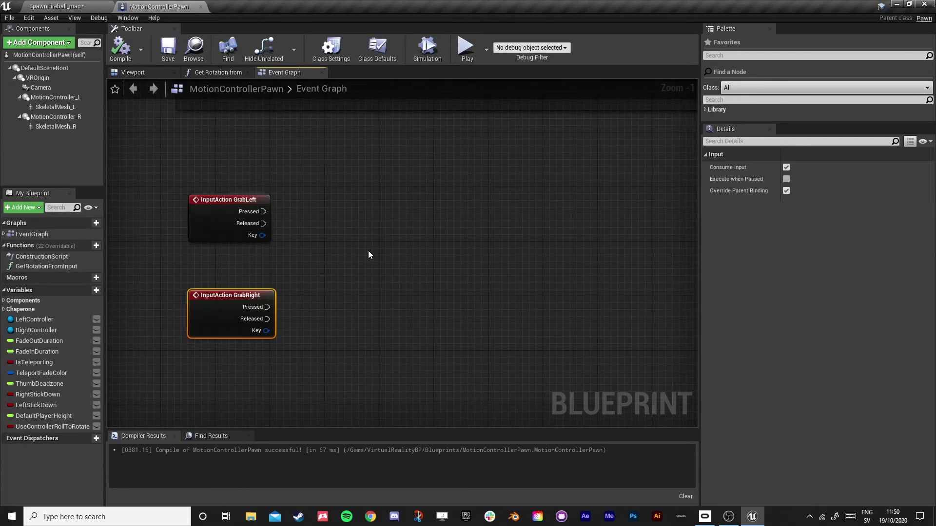
{"action": "left_click", "coordinate": [89, 290]}
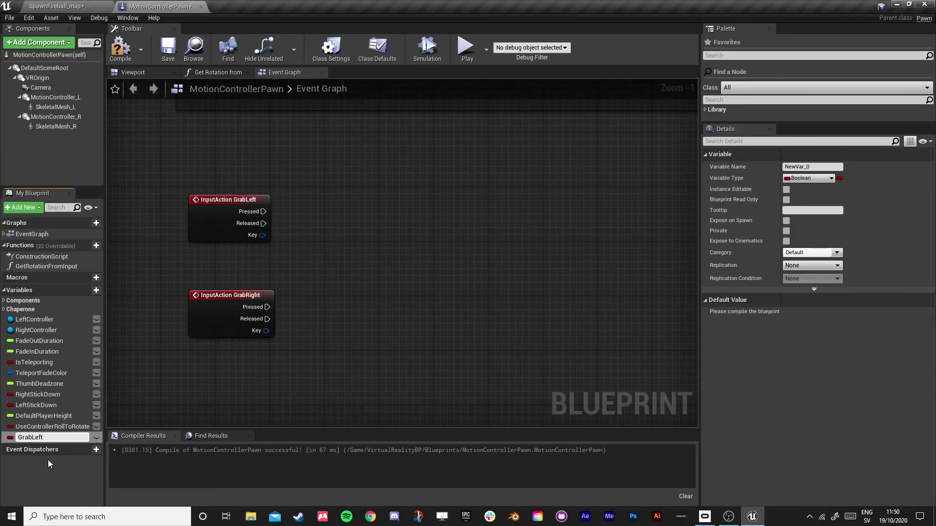
{"action": "type", "text": "GrabLeftPressed"}
{"action": "key", "text": "Return"}
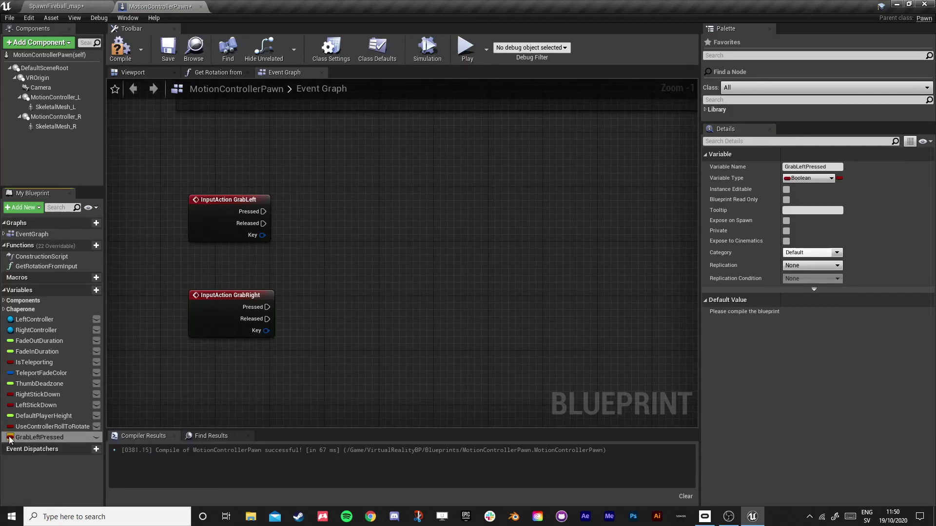
Create a second Boolean variable named GrabRightPressed and compile the blueprint.
{"action": "left_click", "coordinate": [92, 291]}
{"action": "type", "text": "Gra"}
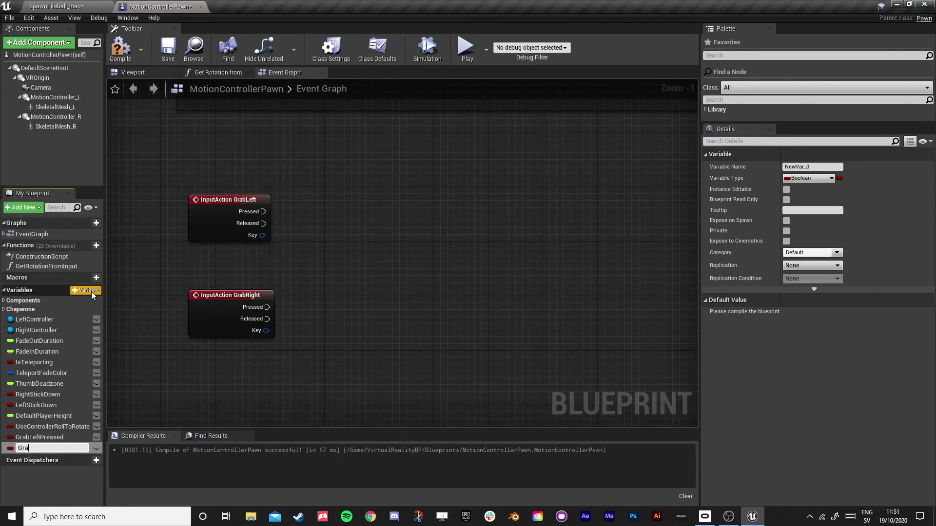
{"action": "type", "text": "bRightPressed"}
{"action": "key", "text": "Return"}
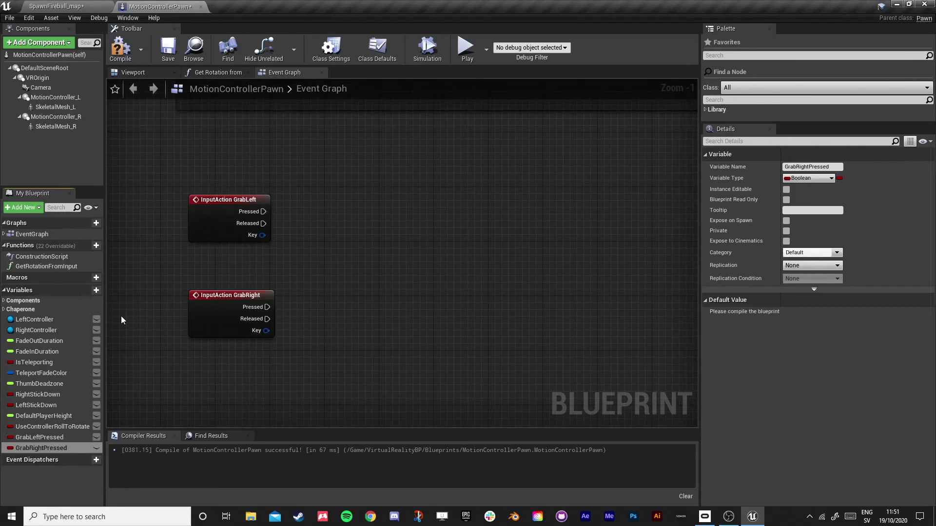
{"action": "left_click", "coordinate": [125, 44]}
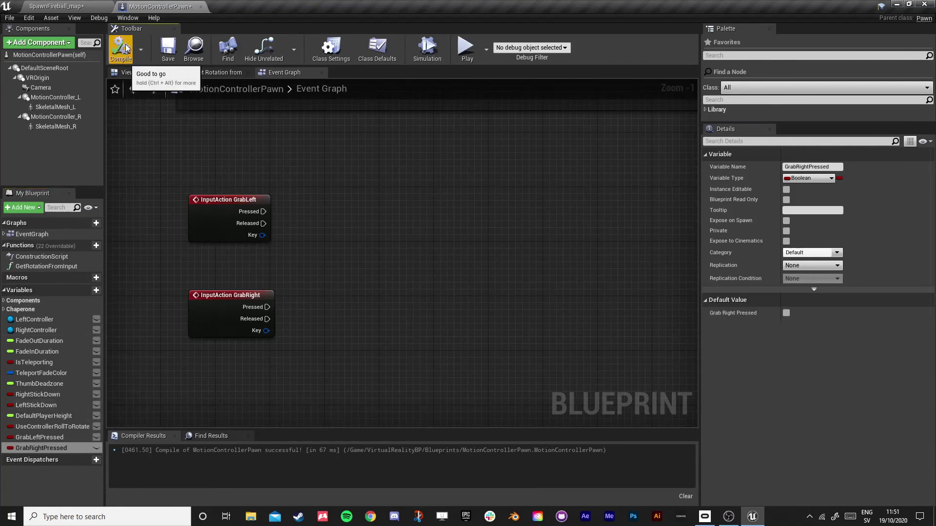
Place two Set GrabLeftPressed nodes, one above the other, beside the GrabLeft event.
{"action": "left_click", "coordinate": [41, 437]}
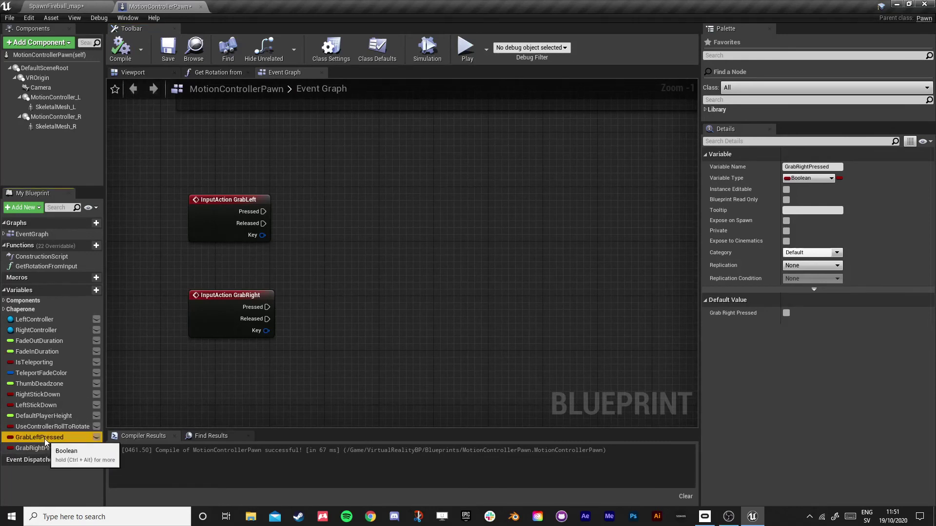
{"action": "left_click_drag", "start_coordinate": [41, 437], "coordinate": [331, 161]}
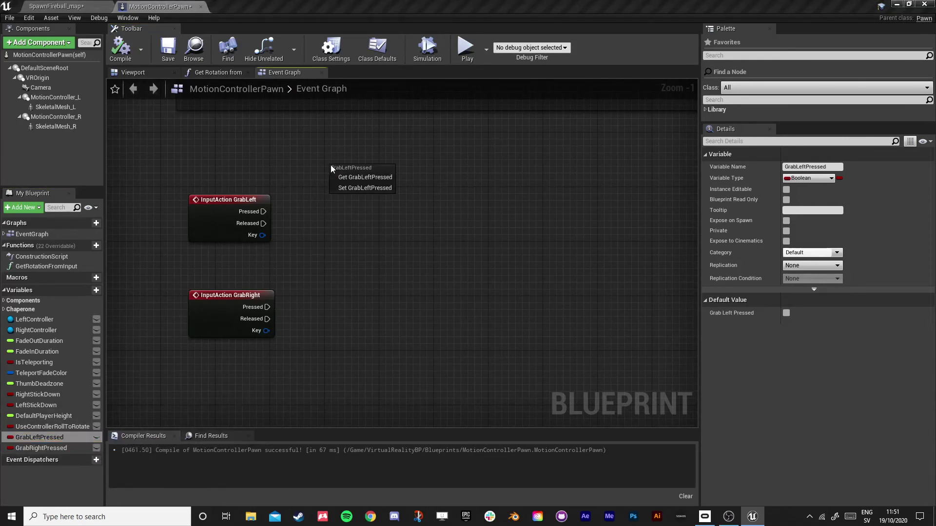
{"action": "left_click", "coordinate": [350, 186]}
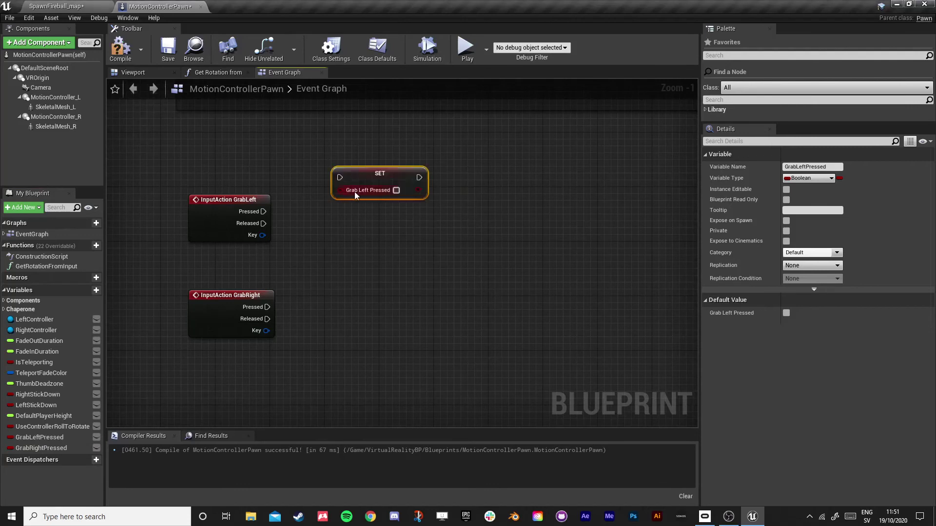
{"action": "left_click", "coordinate": [51, 437]}
{"action": "left_click_drag", "start_coordinate": [51, 437], "coordinate": [367, 247]}
{"action": "left_click", "coordinate": [353, 230]}
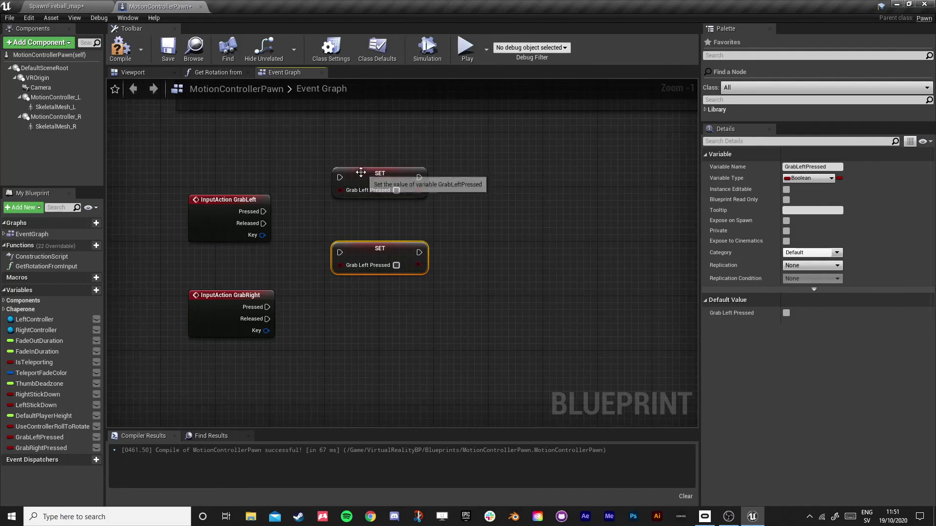
Make the GrabLeft event set GrabLeftPressed to true when pressed and to false when released.
{"action": "left_click_drag", "start_coordinate": [361, 182], "coordinate": [362, 189]}
{"action": "left_click_drag", "start_coordinate": [263, 211], "coordinate": [340, 184]}
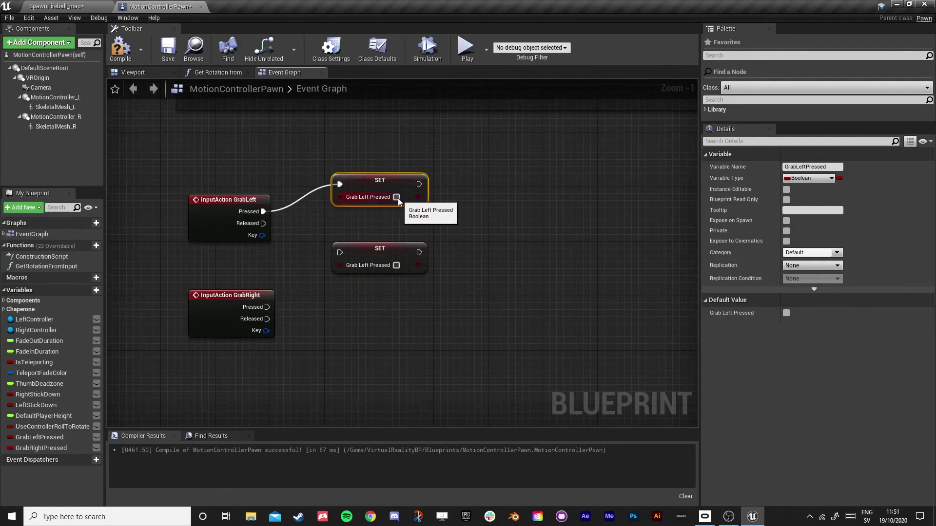
{"action": "left_click", "coordinate": [396, 197]}
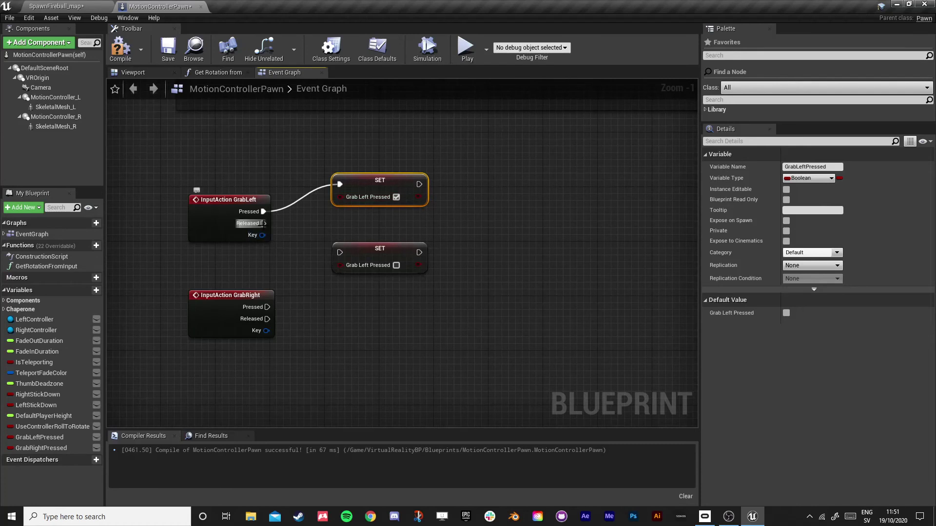
{"action": "left_click_drag", "start_coordinate": [263, 223], "coordinate": [340, 253]}
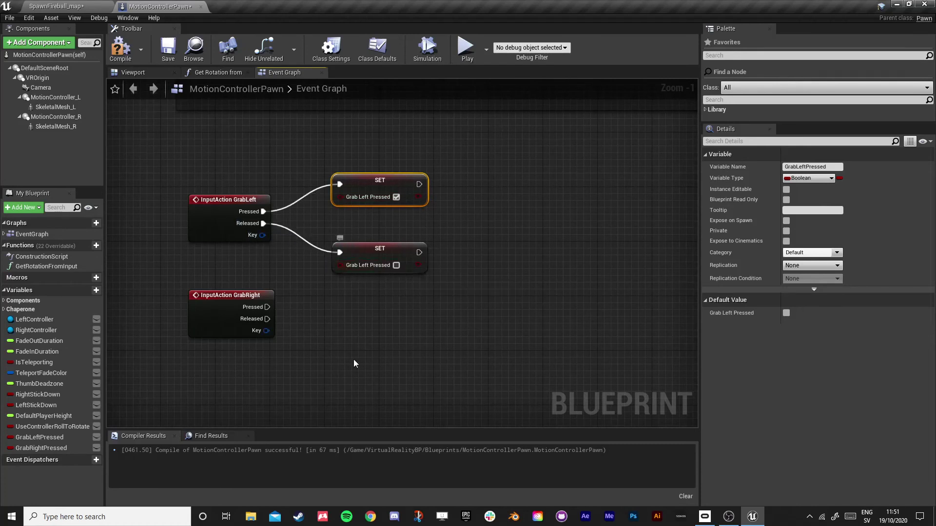
Move the GrabRight event lower and make its Pressed output set GrabRightPressed to true through a new Set node.
{"action": "right_click_drag", "start_coordinate": [353, 359], "coordinate": [362, 294]}
{"action": "left_click_drag", "start_coordinate": [254, 242], "coordinate": [254, 275]}
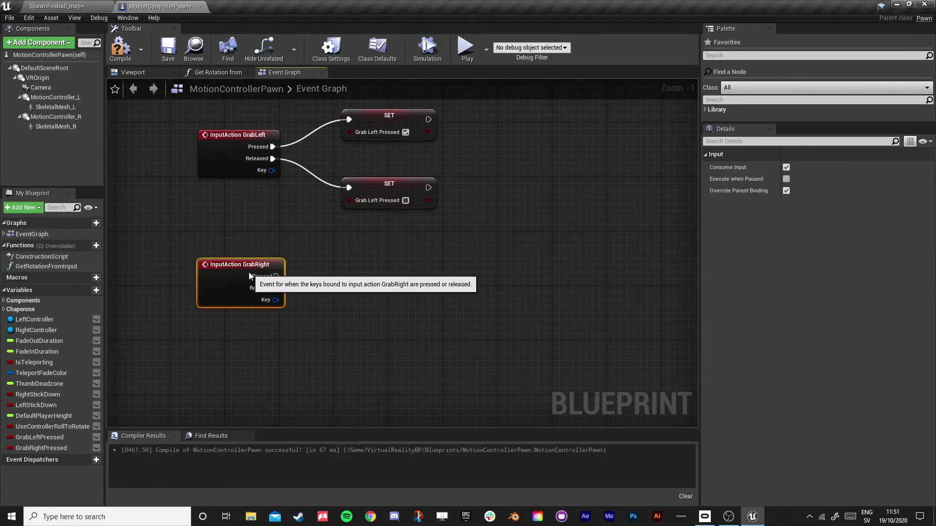
{"action": "left_click_drag", "start_coordinate": [66, 447], "coordinate": [346, 235]}
{"action": "left_click", "coordinate": [362, 256]}
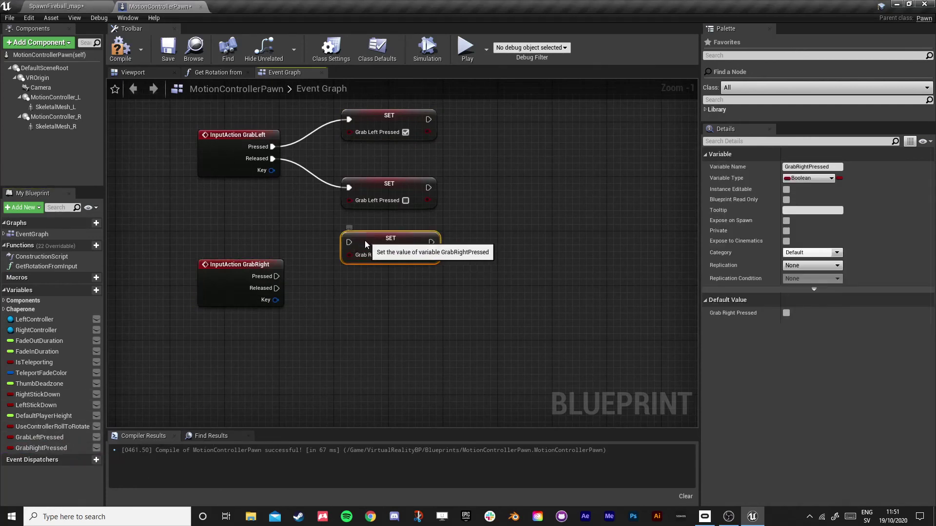
{"action": "left_click_drag", "start_coordinate": [281, 273], "coordinate": [291, 273]}
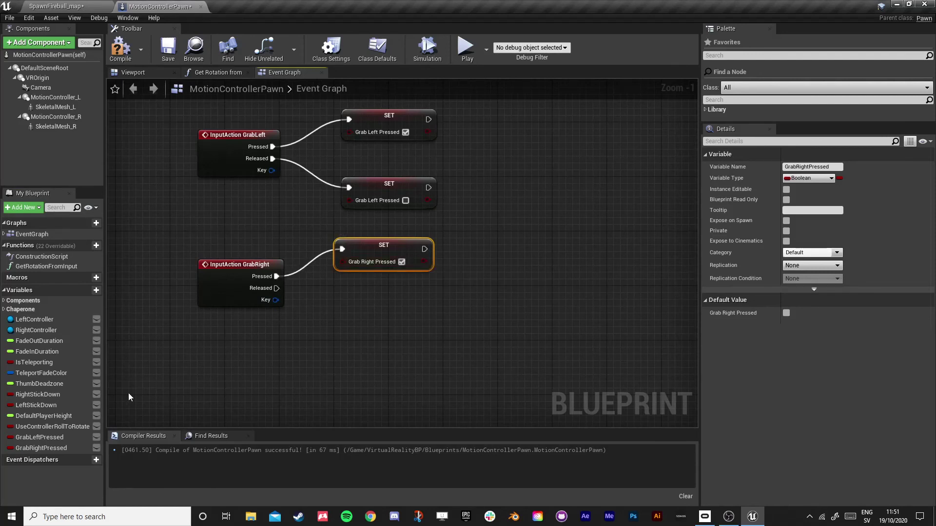
Make the GrabRight event's Released output set GrabRightPressed to false through a second Set node below the first.
{"action": "left_click_drag", "start_coordinate": [46, 448], "coordinate": [230, 389]}
{"action": "left_click_drag", "start_coordinate": [337, 294], "coordinate": [340, 297]}
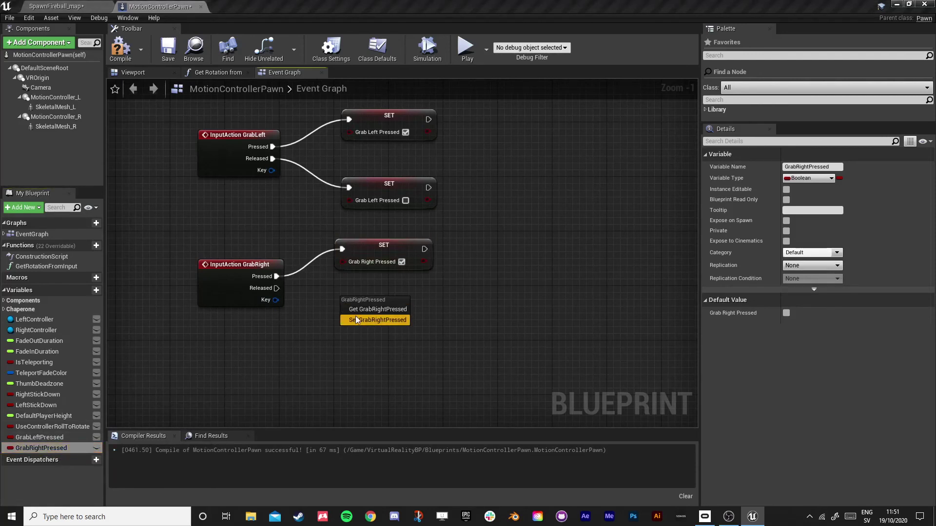
{"action": "left_click", "coordinate": [358, 319]}
{"action": "left_click_drag", "start_coordinate": [275, 288], "coordinate": [298, 302]}
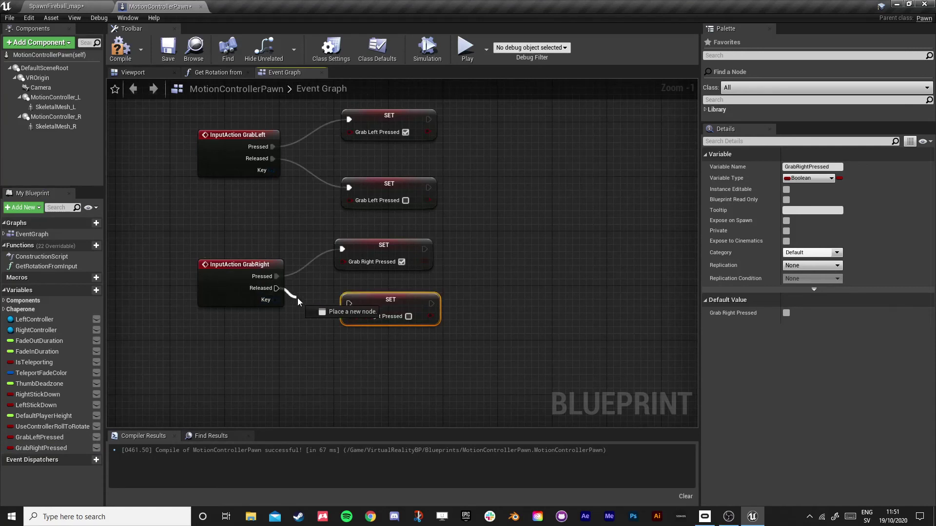
{"action": "left_click_drag", "start_coordinate": [358, 298], "coordinate": [363, 313]}
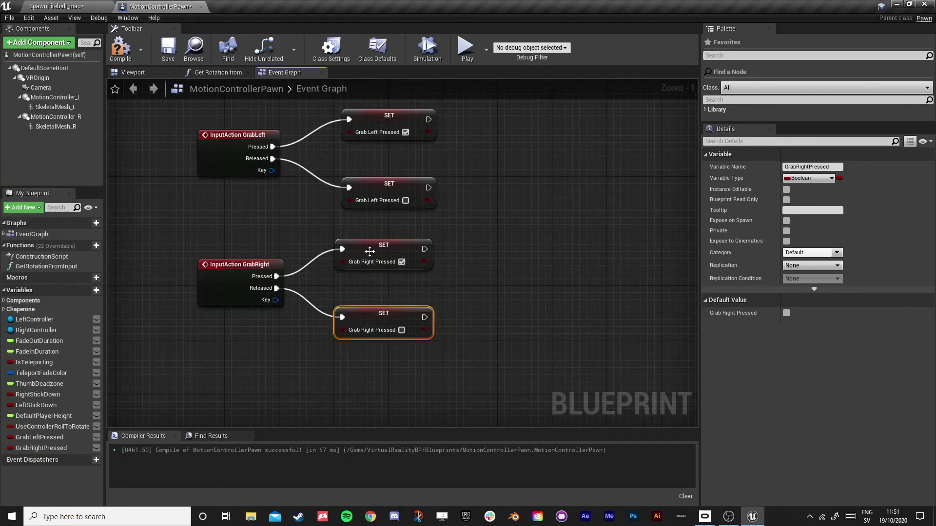
Tidy the four Set nodes into an evenly spaced column beside the GrabLeft and GrabRight events, and compile the blueprint.
{"action": "left_click_drag", "start_coordinate": [370, 251], "coordinate": [370, 259]}
{"action": "left_click_drag", "start_coordinate": [379, 188], "coordinate": [371, 175]}
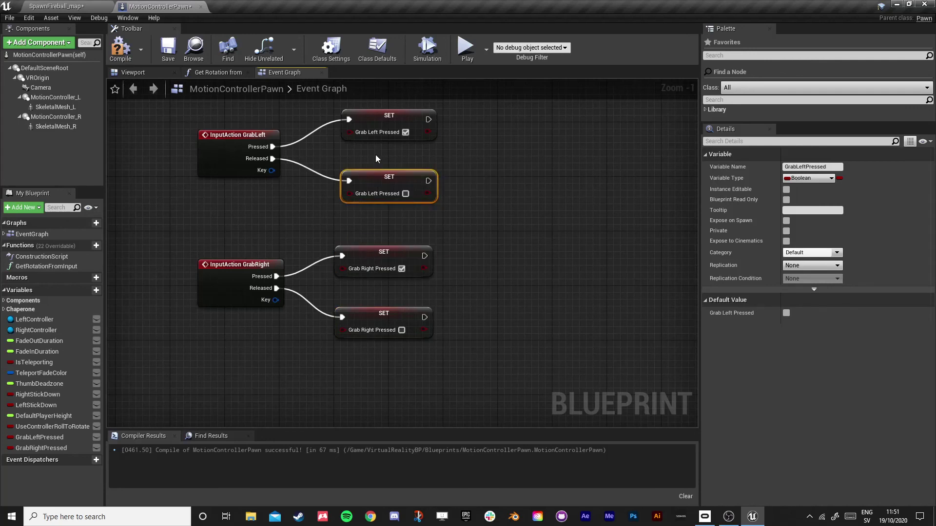
{"action": "left_click_drag", "start_coordinate": [364, 113], "coordinate": [357, 113]}
{"action": "left_click_drag", "start_coordinate": [366, 170], "coordinate": [360, 163]}
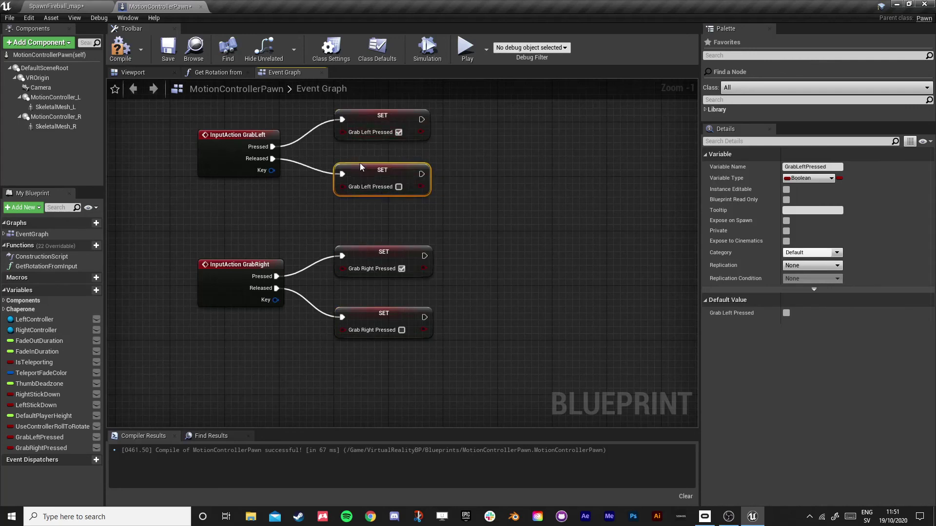
{"action": "left_click", "coordinate": [121, 49]}
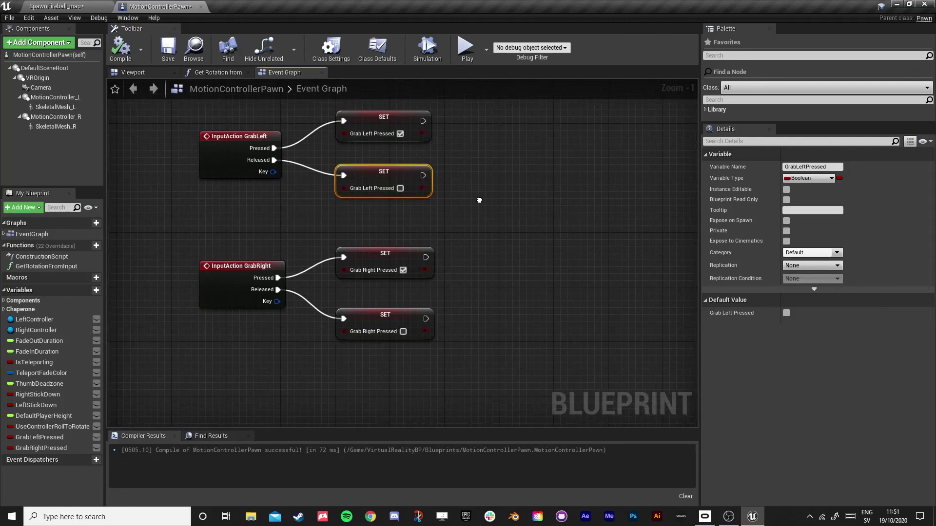
Return to the SpawnFireball_map level and launch it in VR Preview.
{"action": "right_click_drag", "start_coordinate": [481, 203], "coordinate": [480, 235]}
{"action": "left_click", "coordinate": [257, 271]}
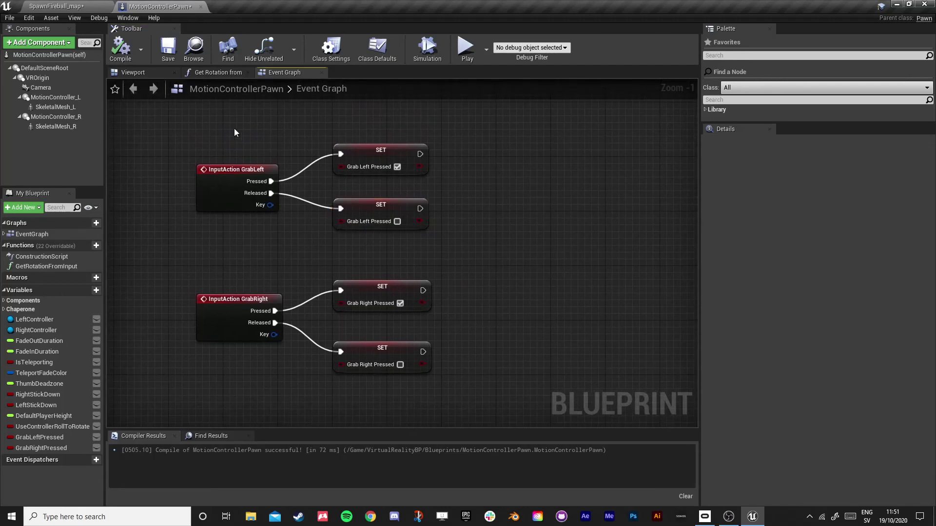
{"action": "scroll", "coordinate": [493, 124], "scroll_direction": "down", "scroll_amount": 1}
{"action": "right_click_drag", "start_coordinate": [493, 123], "coordinate": [482, 257]}
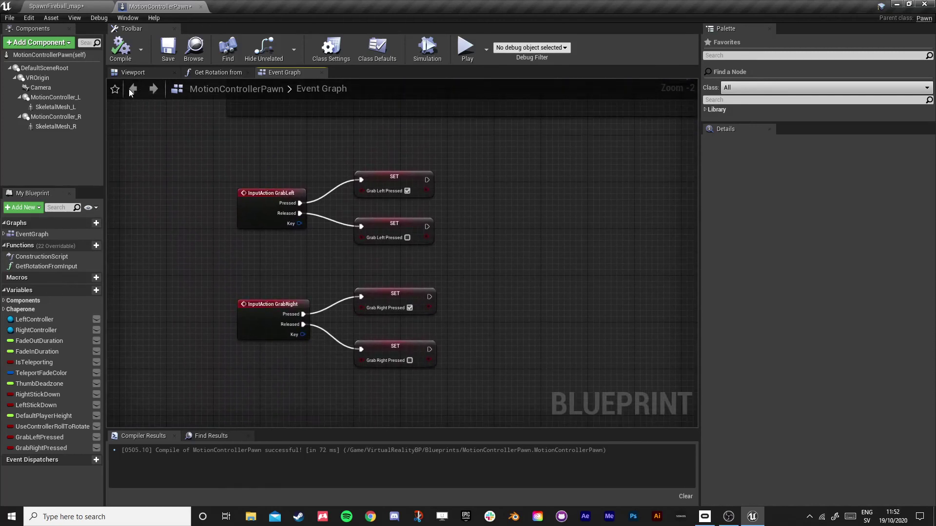
{"action": "left_click", "coordinate": [133, 72]}
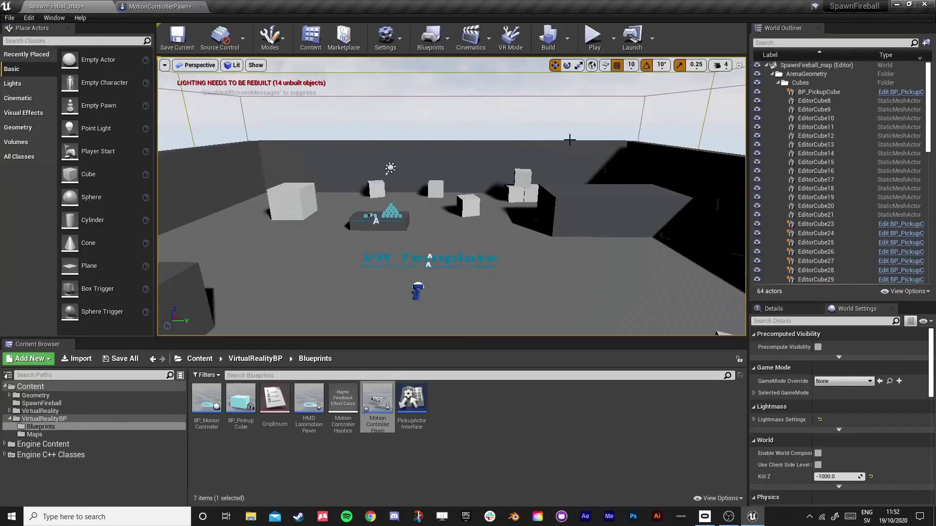
{"action": "left_click", "coordinate": [613, 40]}
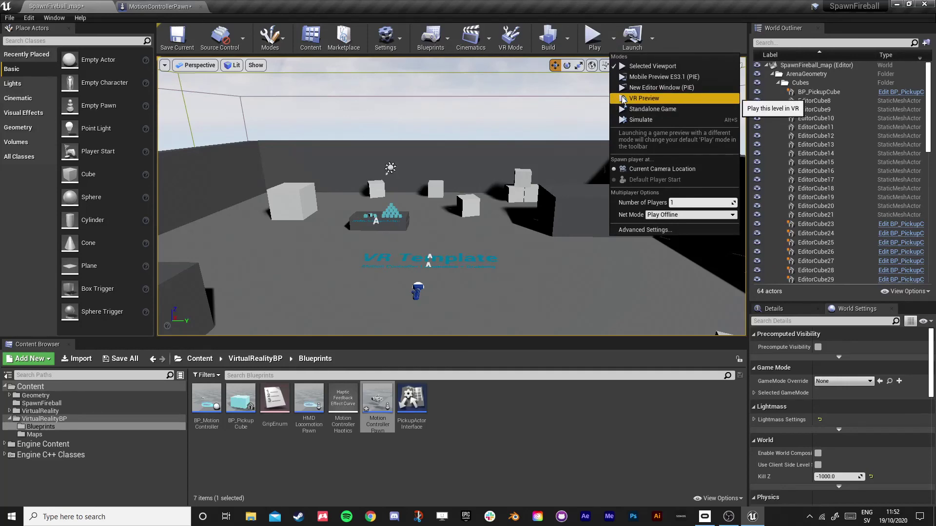
{"action": "left_click", "coordinate": [622, 99]}
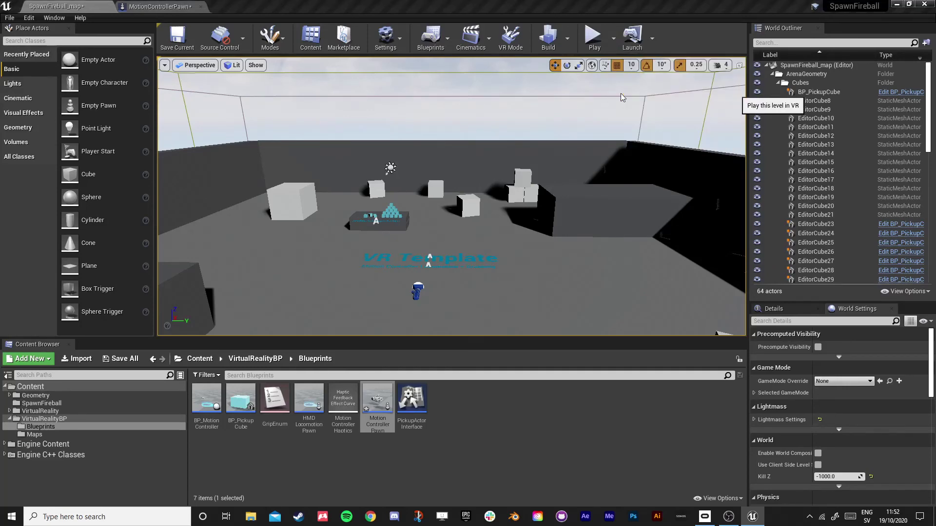